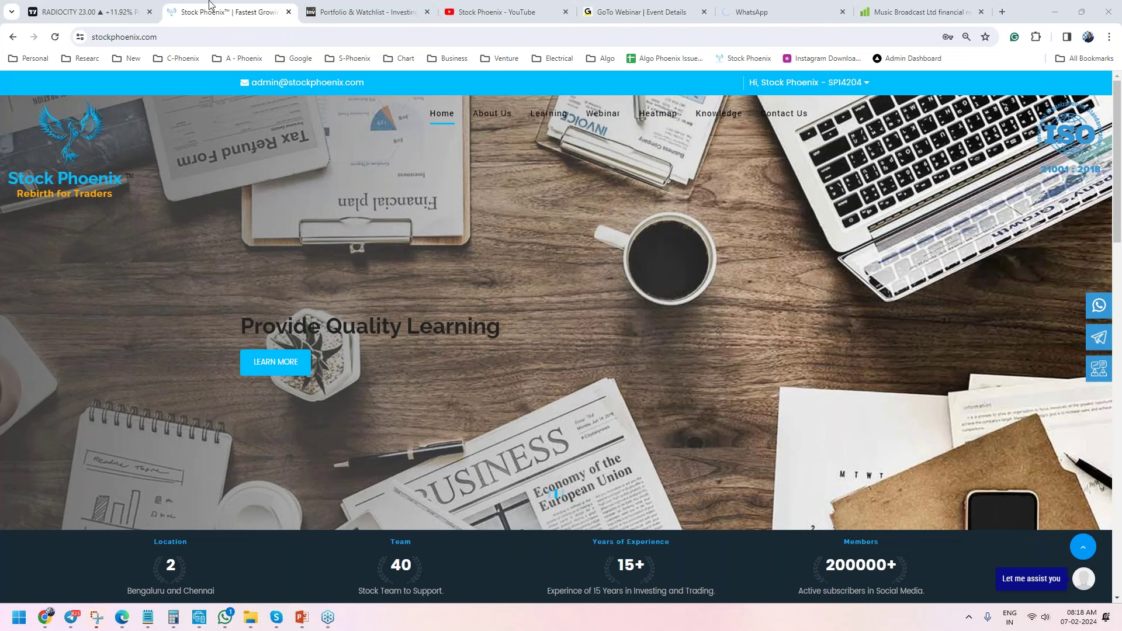
- Bring up the RADIOCITY daily chart showing 23.00 with its 12.75 support zone line
{"action": "key", "text": "ctrl+shift+Tab"}
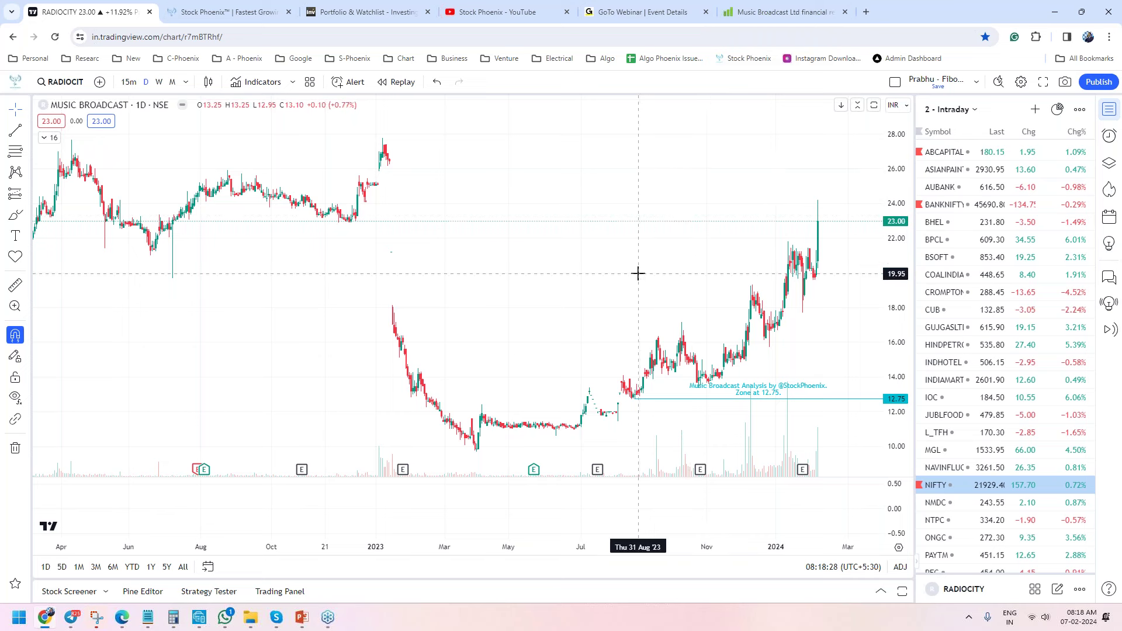
- Highlight the date and reversal reasoning in the 29-Aug-2023 Music Broadcast Telegram post, then go back
{"action": "left_click", "coordinate": [72, 622]}
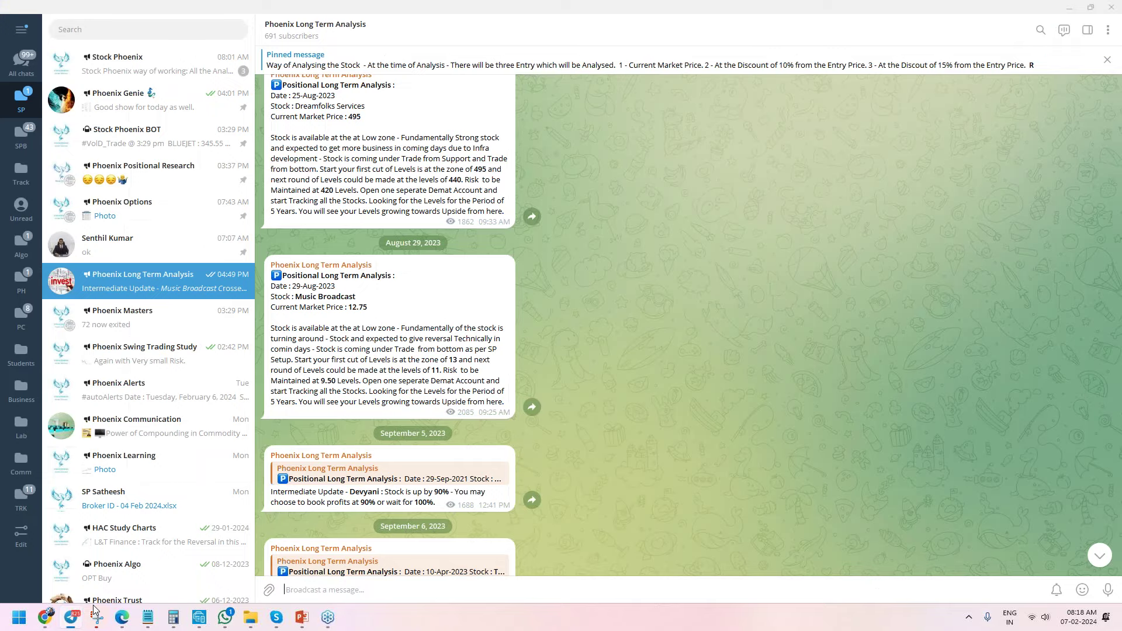
{"action": "left_click_drag", "start_coordinate": [296, 285], "coordinate": [332, 295]}
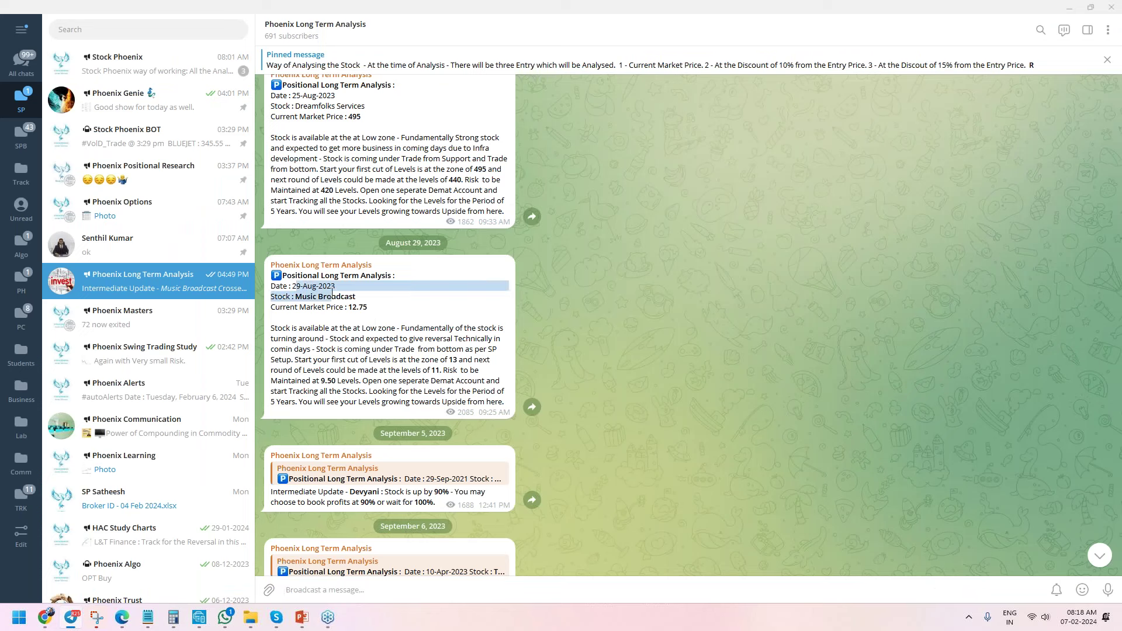
{"action": "left_click", "coordinate": [343, 322]}
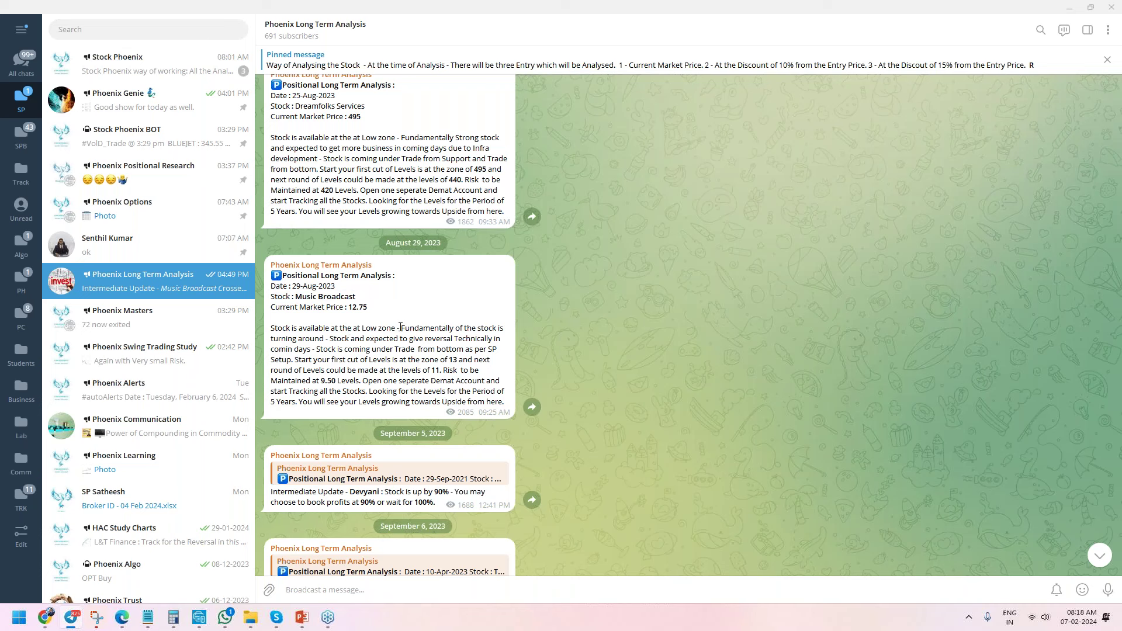
{"action": "left_click_drag", "start_coordinate": [402, 328], "coordinate": [453, 339]}
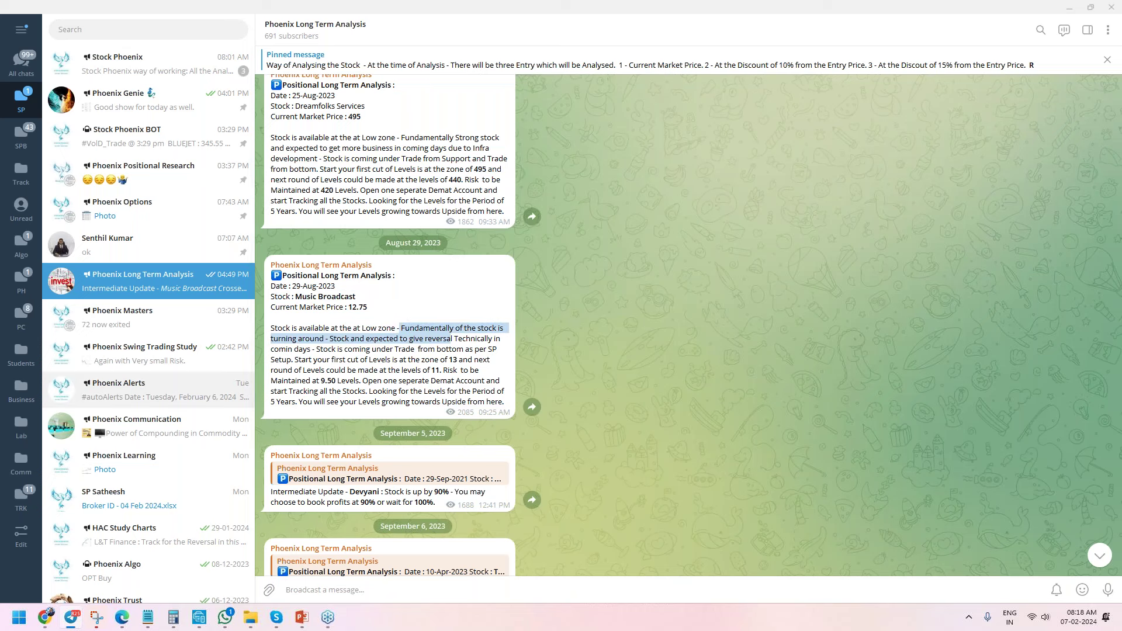
{"action": "key", "text": "alt+Tab"}
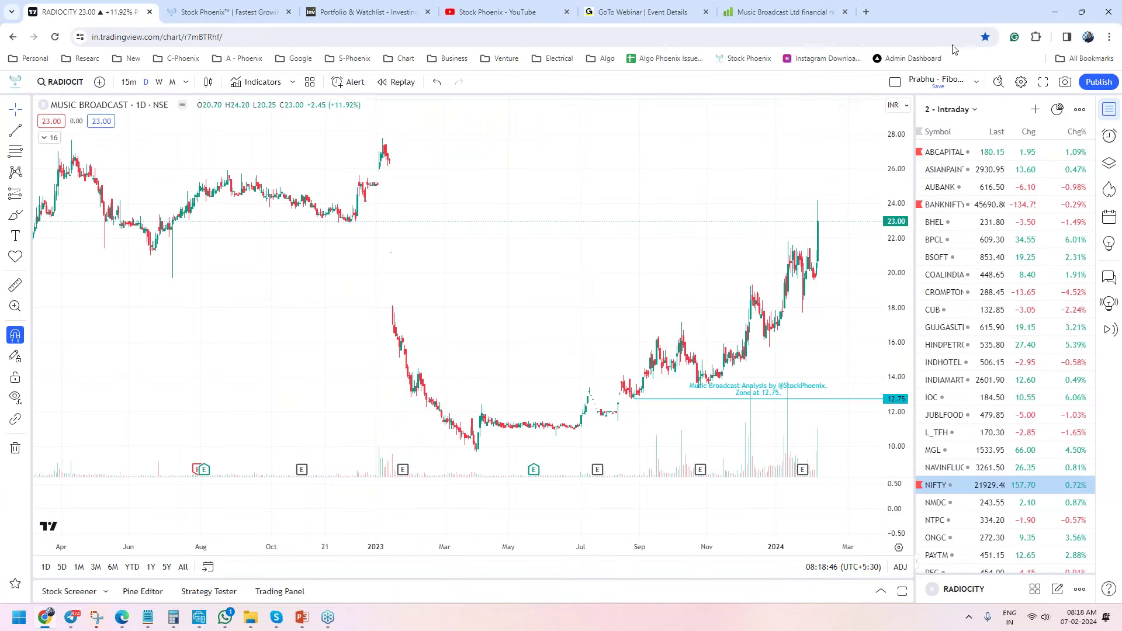
- Open Music Broadcast on Screener.in and highlight the Dec 2023 quarterly Sales figure
{"action": "key", "text": "alt+Tab"}
{"action": "left_click", "coordinate": [824, 12]}
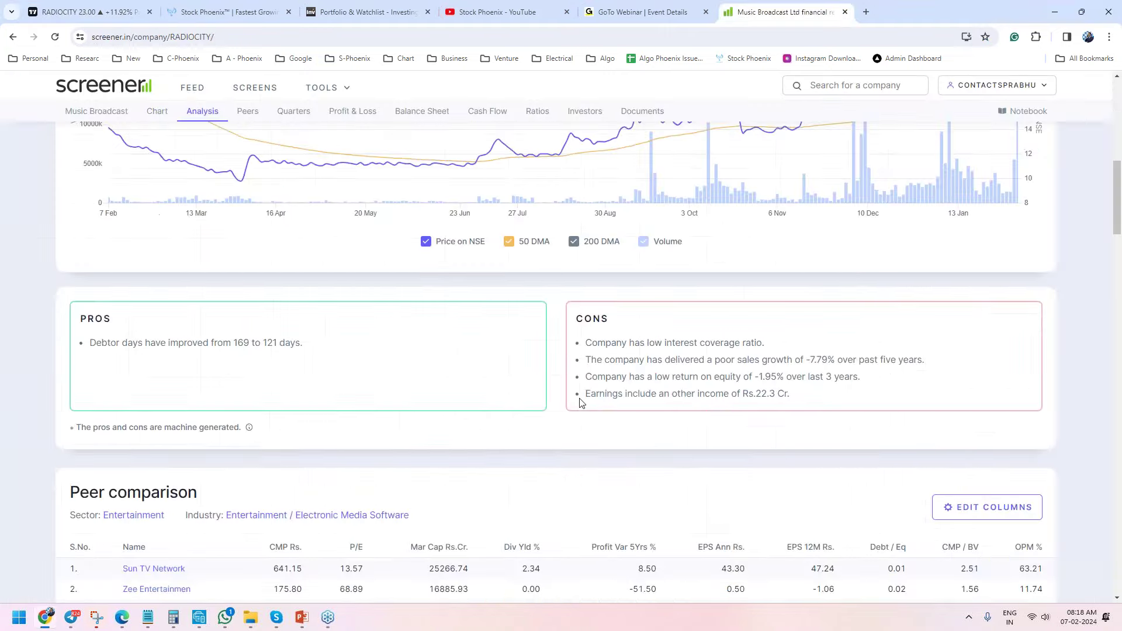
{"action": "scroll", "coordinate": [688, 425], "scroll_direction": "up", "scroll_amount": 15}
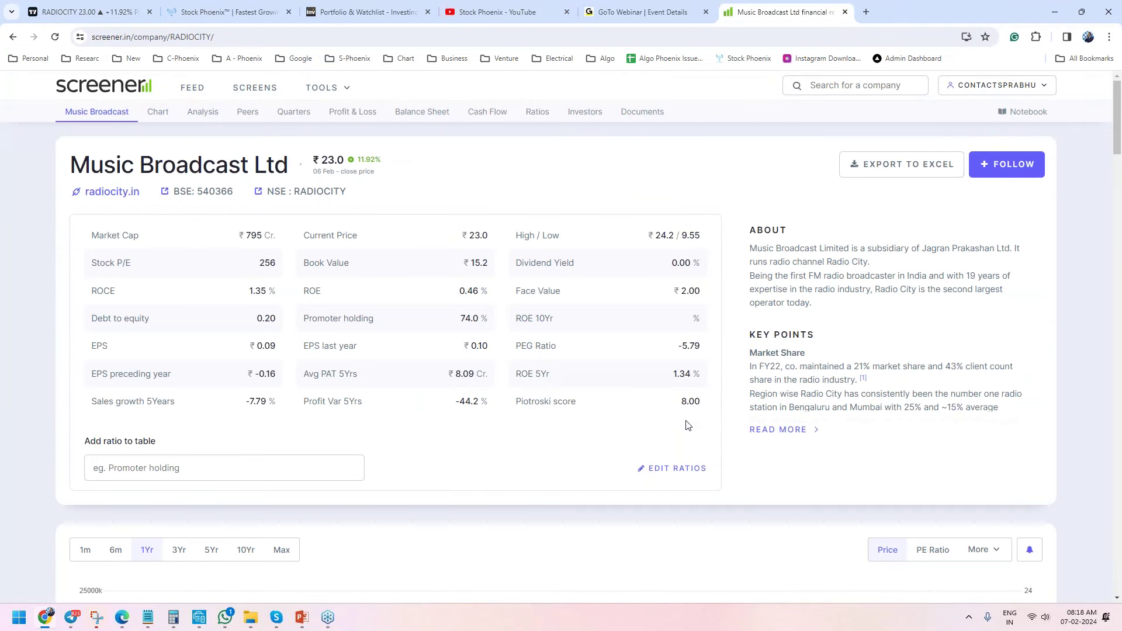
{"action": "scroll", "coordinate": [687, 425], "scroll_direction": "down", "scroll_amount": 7}
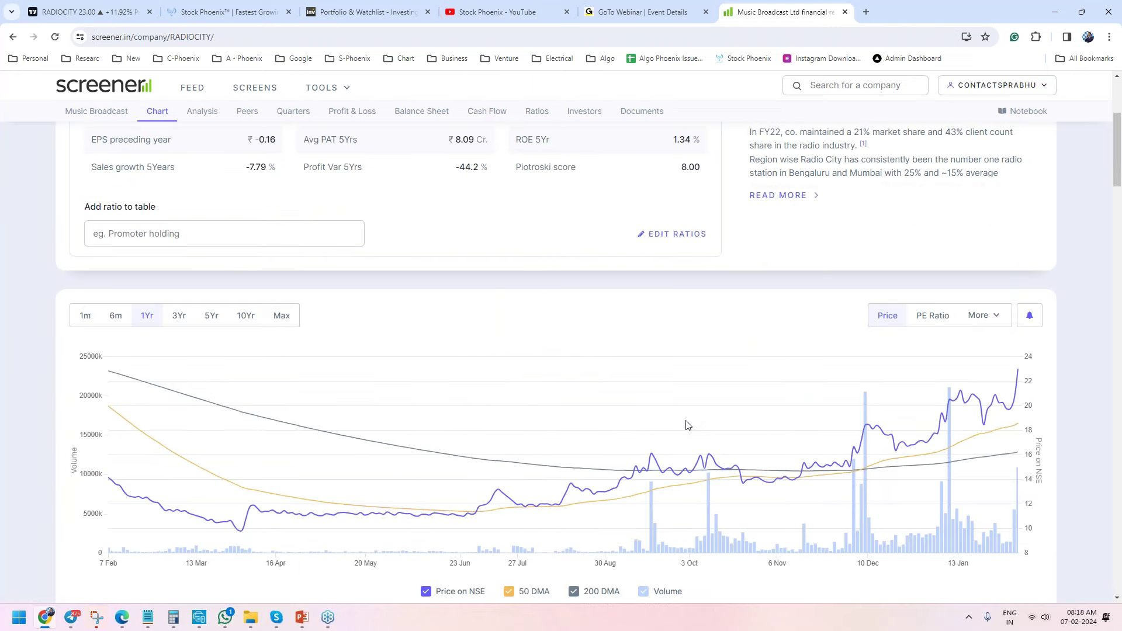
{"action": "scroll", "coordinate": [687, 430], "scroll_direction": "down", "scroll_amount": 10}
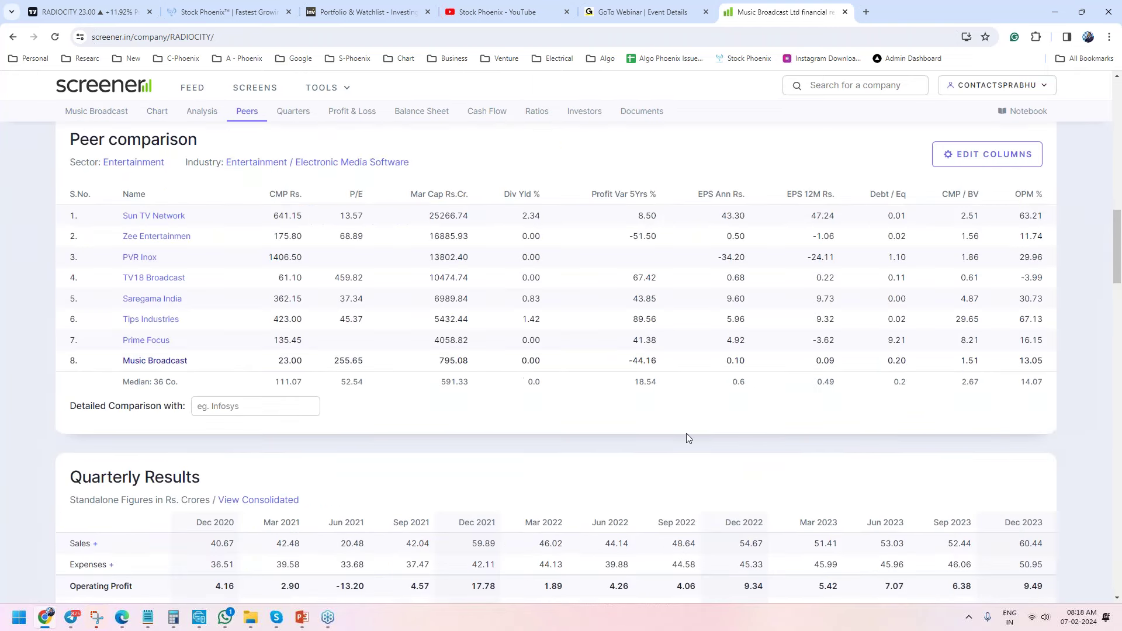
{"action": "scroll", "coordinate": [686, 433], "scroll_direction": "down", "scroll_amount": 3}
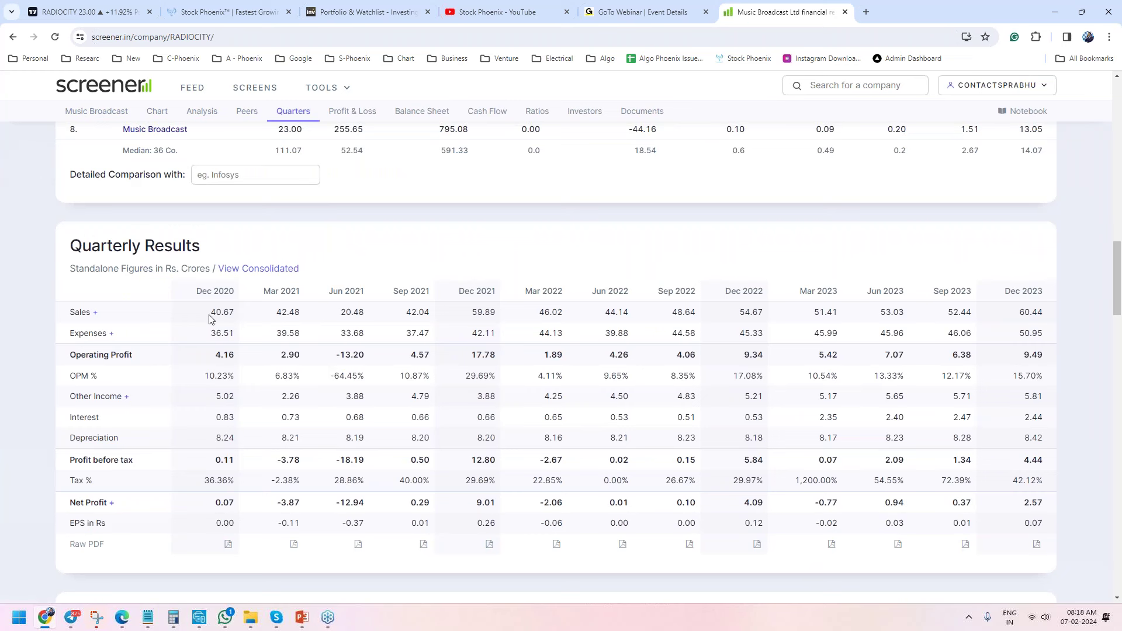
{"action": "left_click_drag", "start_coordinate": [210, 314], "coordinate": [228, 314]}
{"action": "left_click_drag", "start_coordinate": [1039, 313], "coordinate": [1028, 311]}
- Highlight quarterly Net Profit: -0.77 (Mar 2023), 0.94 (Jun 2023), Sep 2023, and 2.57 (Dec 2023)
{"action": "left_click_drag", "start_coordinate": [842, 504], "coordinate": [812, 504]}
{"action": "left_click_drag", "start_coordinate": [906, 503], "coordinate": [884, 502]}
{"action": "left_click_drag", "start_coordinate": [959, 503], "coordinate": [971, 500]}
{"action": "left_click_drag", "start_coordinate": [1048, 508], "coordinate": [1024, 502]}
- Highlight annual Operating Profit of 11 (Mar 2022) and 23 (Mar 2023), then return to TradingView
{"action": "scroll", "coordinate": [905, 465], "scroll_direction": "down", "scroll_amount": 7}
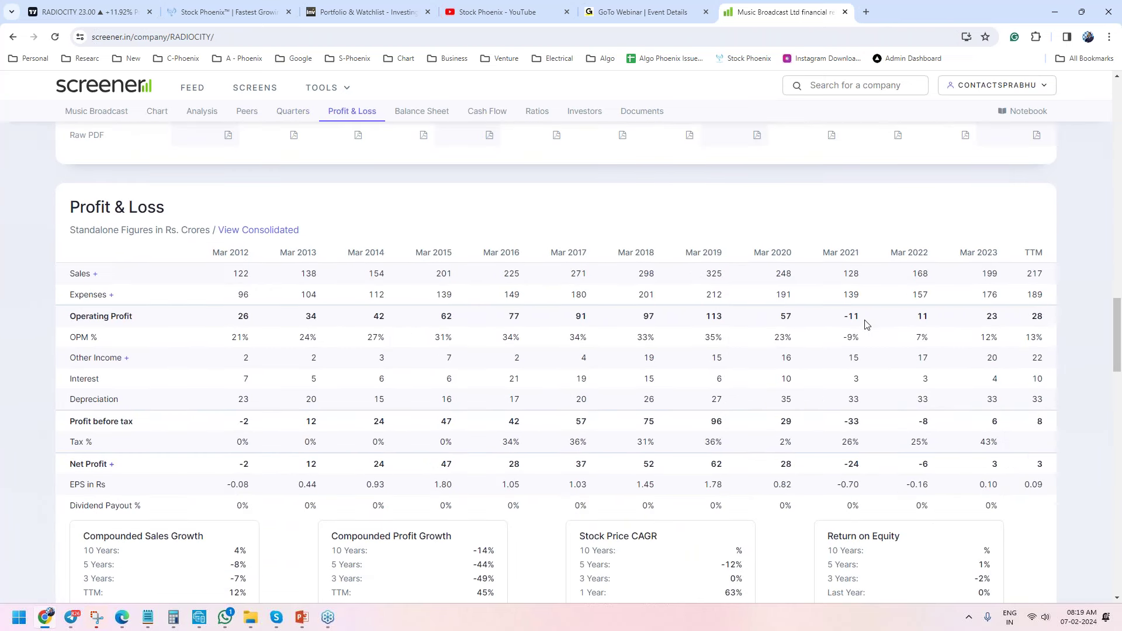
{"action": "double_click", "coordinate": [928, 320]}
{"action": "left_click_drag", "start_coordinate": [1007, 320], "coordinate": [968, 325]}
{"action": "scroll", "coordinate": [967, 325], "scroll_direction": "down", "scroll_amount": 9}
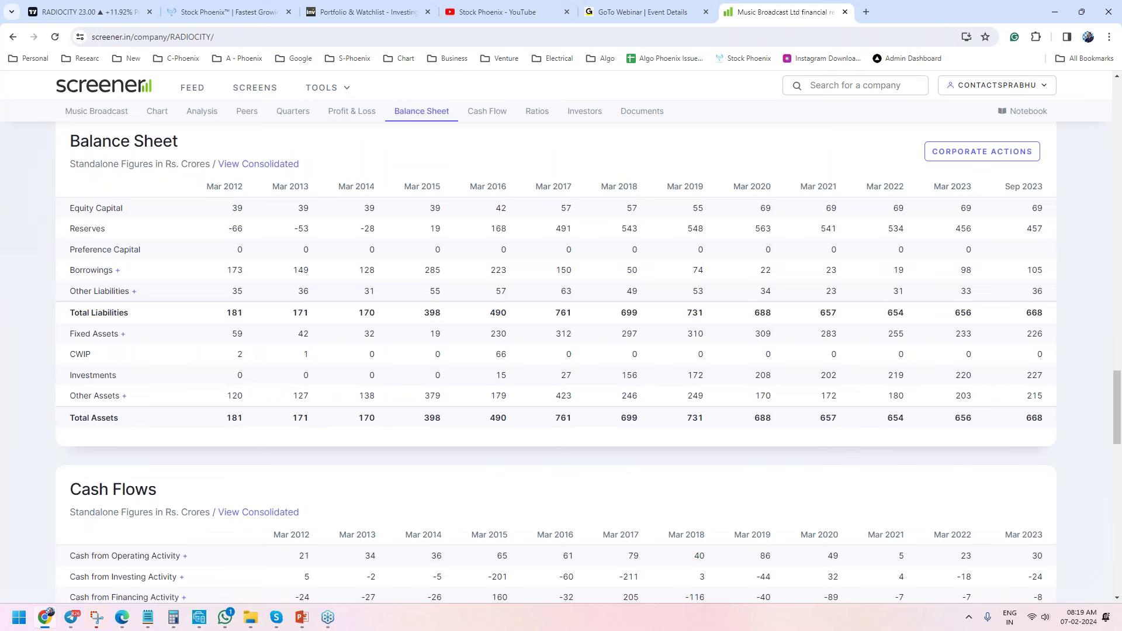
{"action": "scroll", "coordinate": [970, 339], "scroll_direction": "down", "scroll_amount": 3}
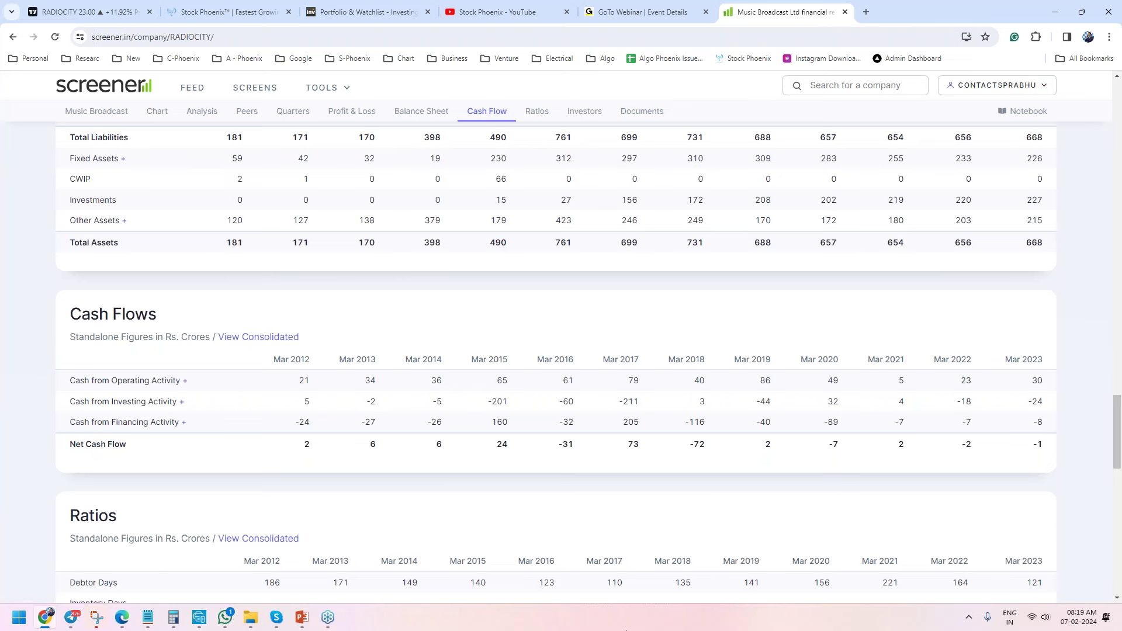
{"action": "left_click", "coordinate": [91, 11]}
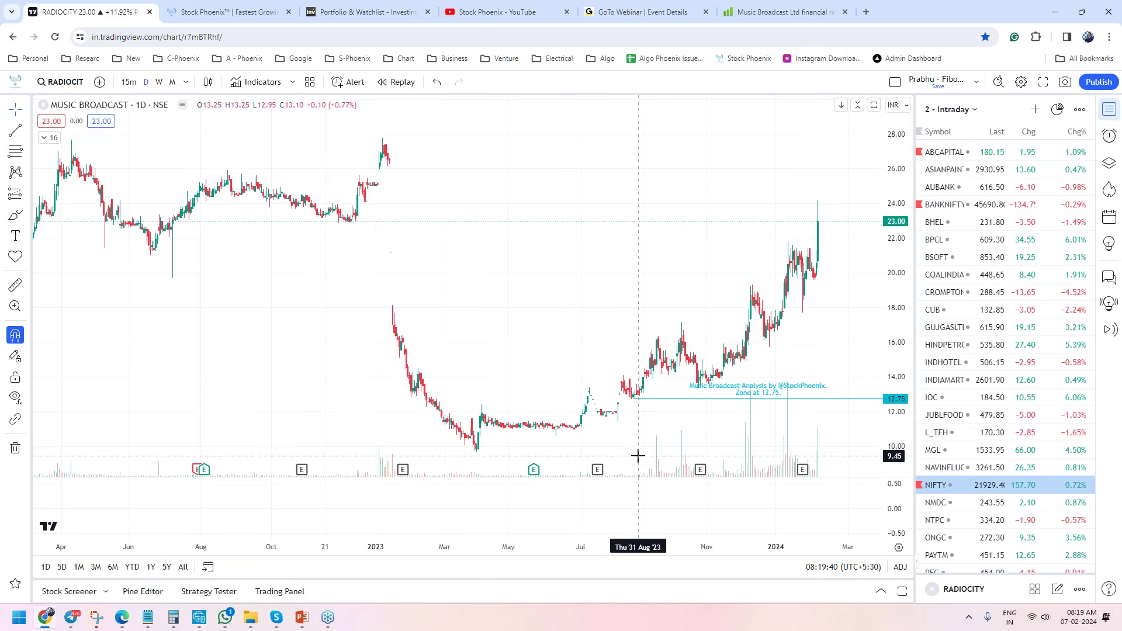
- Measure the move from the 12.75 zone to the latest bar: about 7.50 points, 58.82%, 109 bars
{"action": "scroll", "coordinate": [646, 428], "scroll_direction": "up", "scroll_amount": 4}
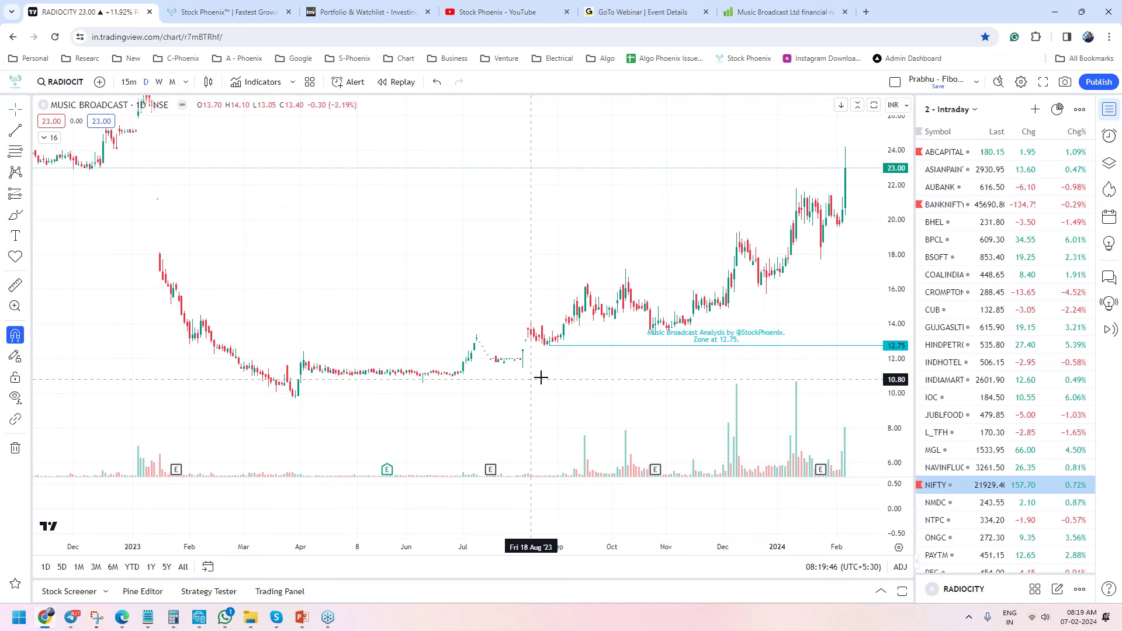
{"action": "left_click_drag", "start_coordinate": [541, 379], "coordinate": [574, 387]}
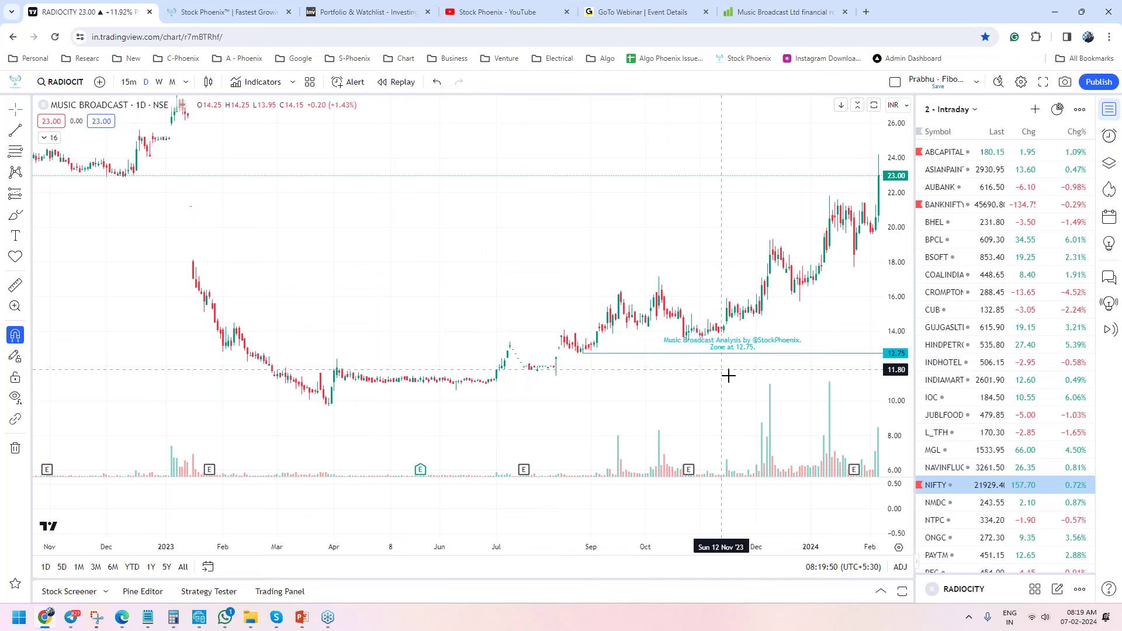
{"action": "scroll", "coordinate": [728, 376], "scroll_direction": "down", "scroll_amount": 4}
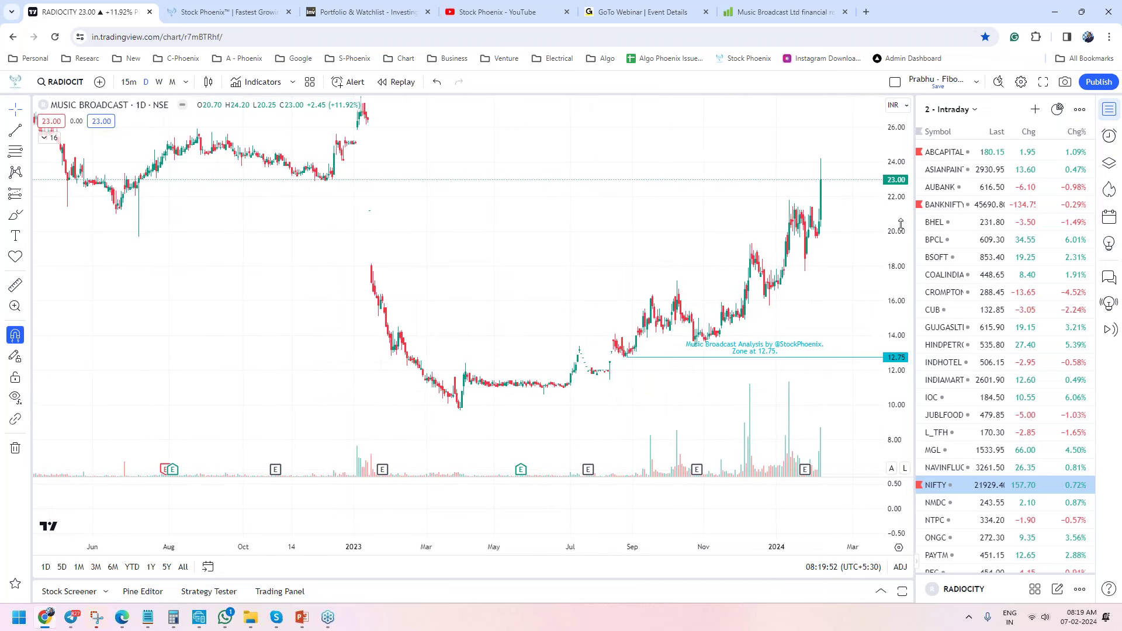
{"action": "left_click_drag", "start_coordinate": [901, 225], "coordinate": [901, 248]}
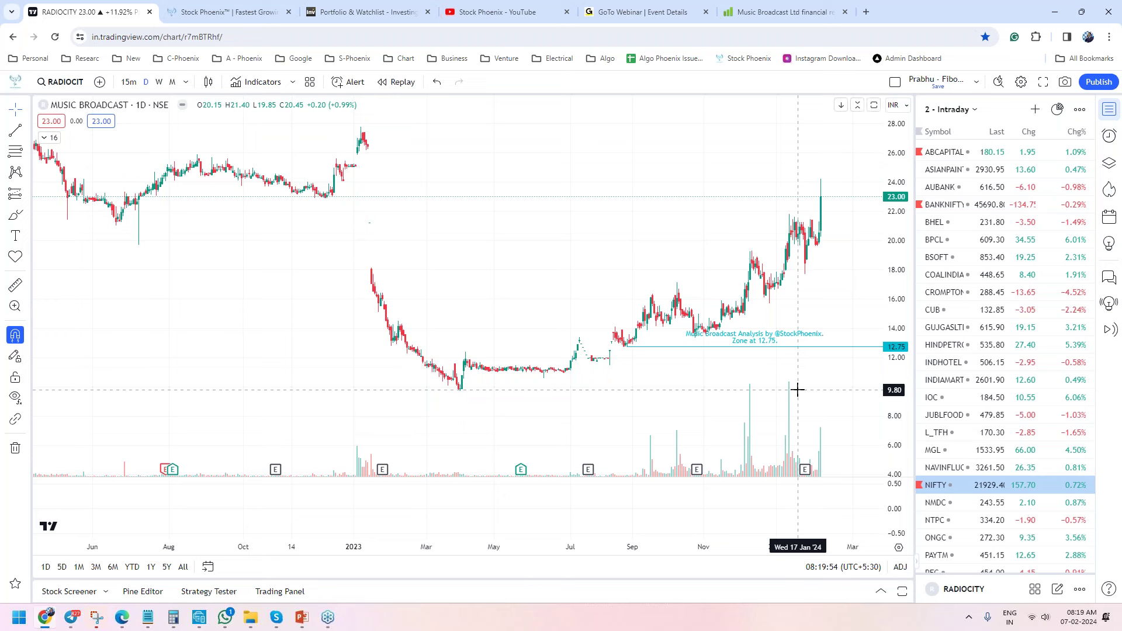
{"action": "scroll", "coordinate": [798, 389], "scroll_direction": "up", "scroll_amount": 1}
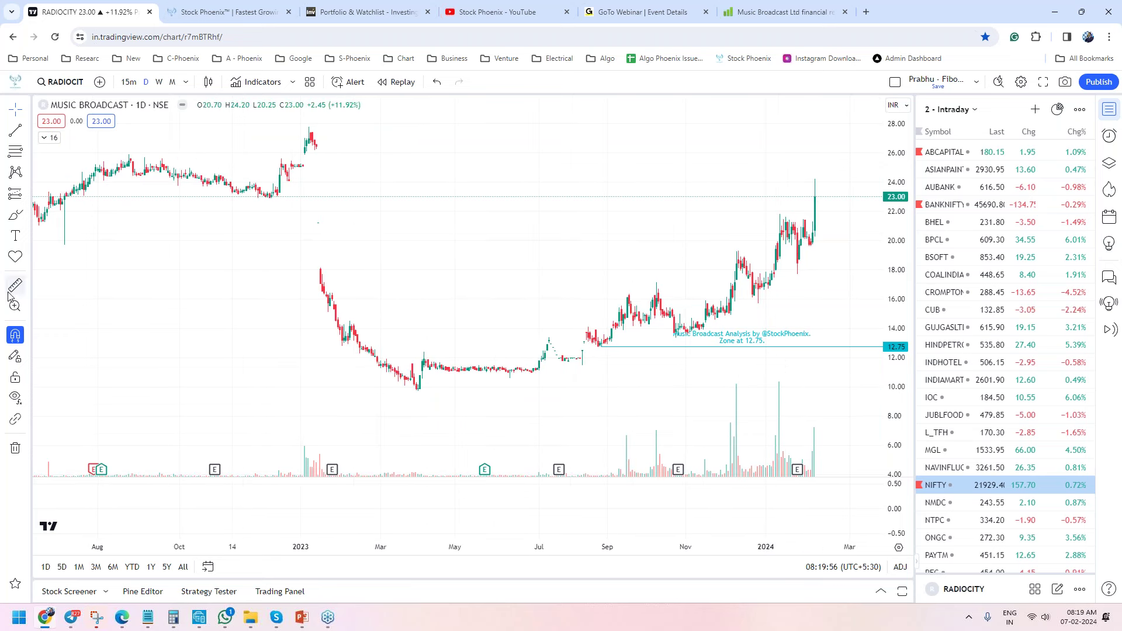
{"action": "left_click", "coordinate": [603, 382], "text": "shift"}
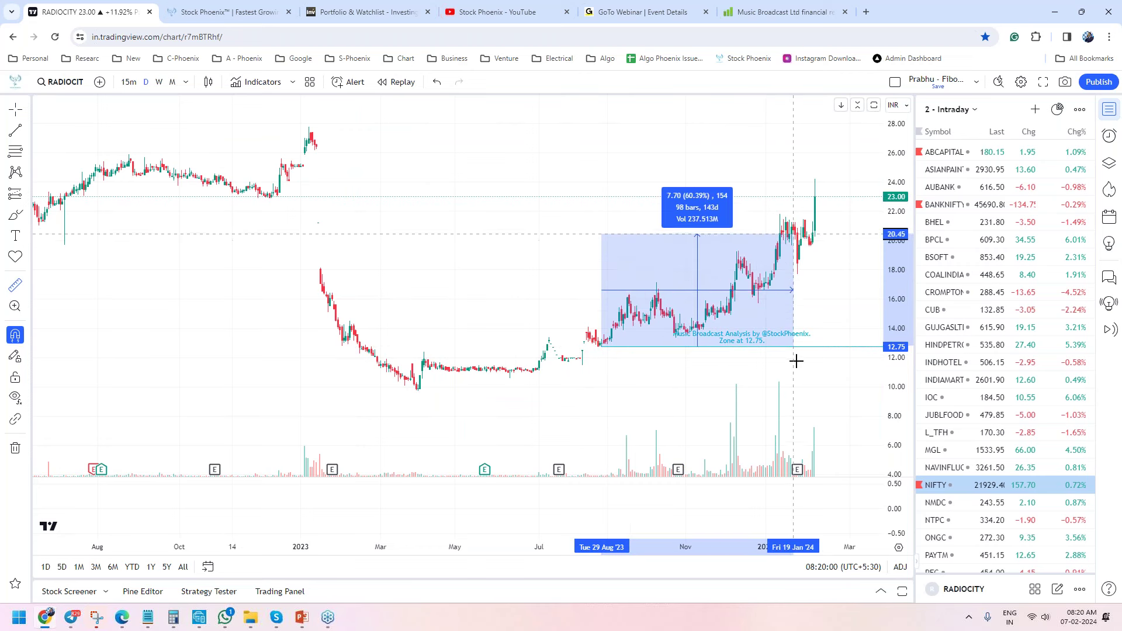
{"action": "left_click", "coordinate": [824, 284]}
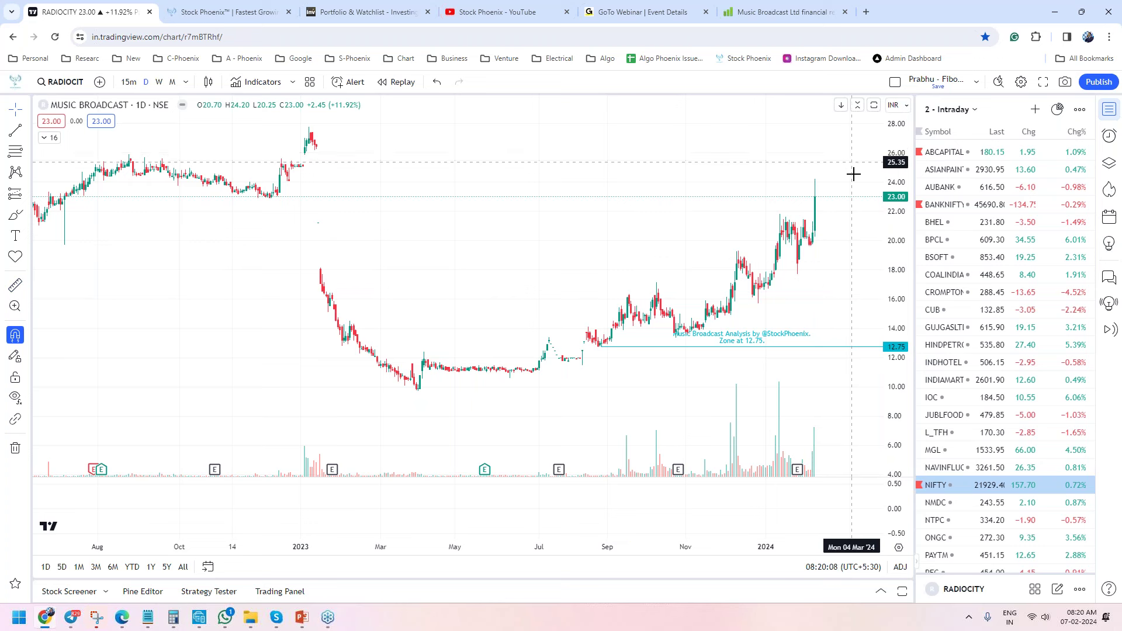
- Zoom the time axis to roughly Nov 2020–Jul 2024, keeping the 18.15 and 12.75 lines visible
{"action": "scroll", "coordinate": [851, 228], "scroll_direction": "down", "scroll_amount": 3}
{"action": "scroll", "coordinate": [850, 231], "scroll_direction": "down", "scroll_amount": 2}
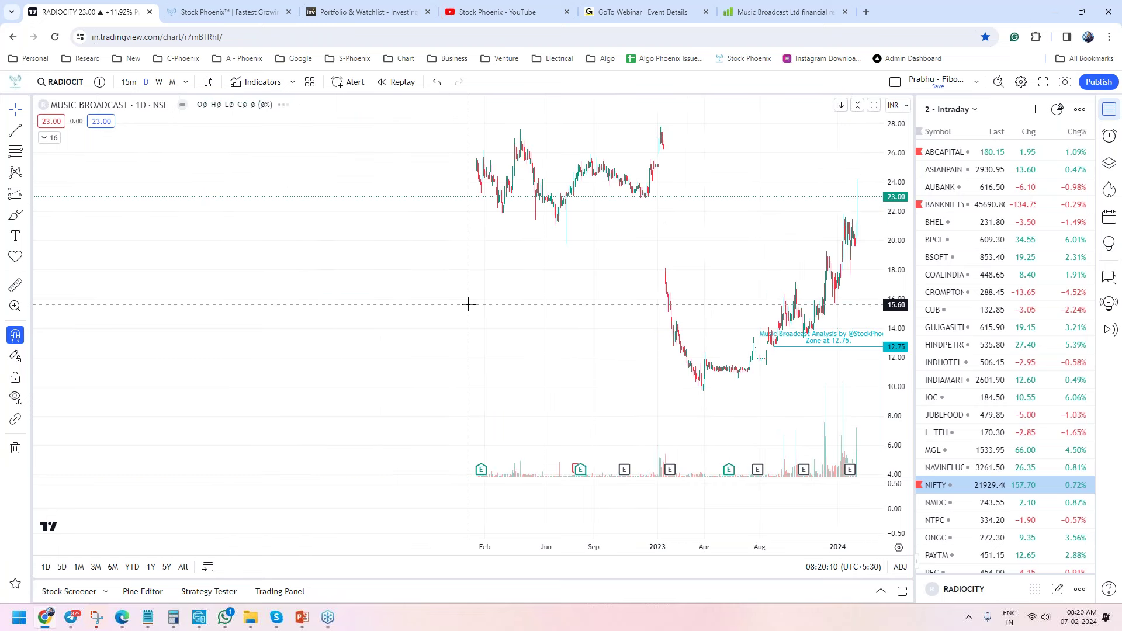
{"action": "scroll", "coordinate": [419, 368], "scroll_direction": "up", "scroll_amount": 4}
{"action": "scroll", "coordinate": [574, 315], "scroll_direction": "down", "scroll_amount": 2}
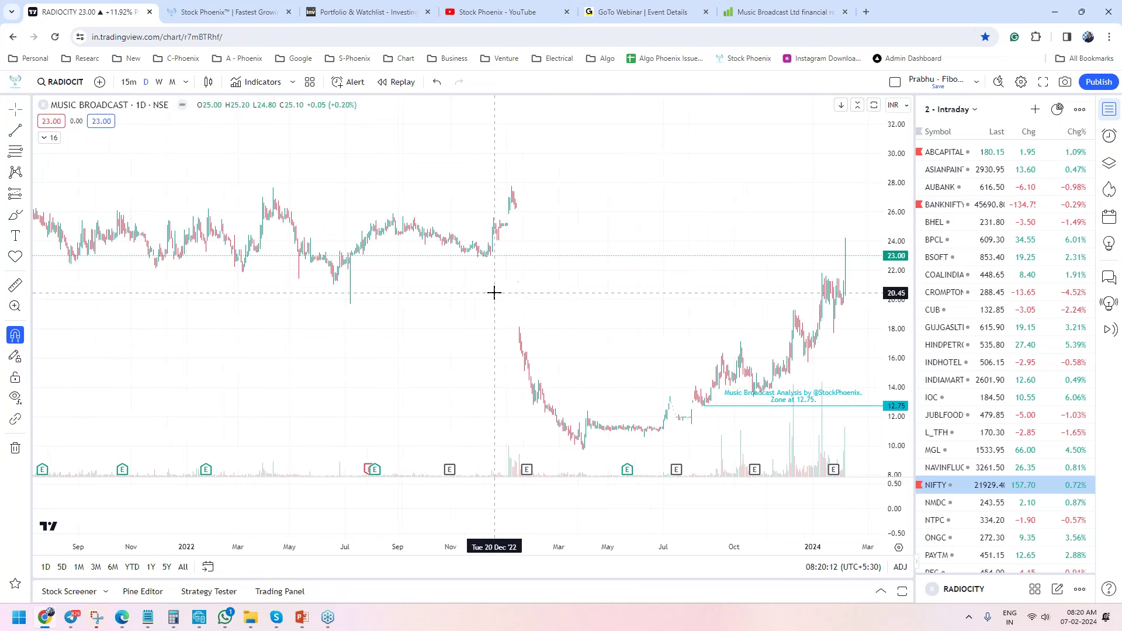
{"action": "scroll", "coordinate": [616, 305], "scroll_direction": "up", "scroll_amount": 5}
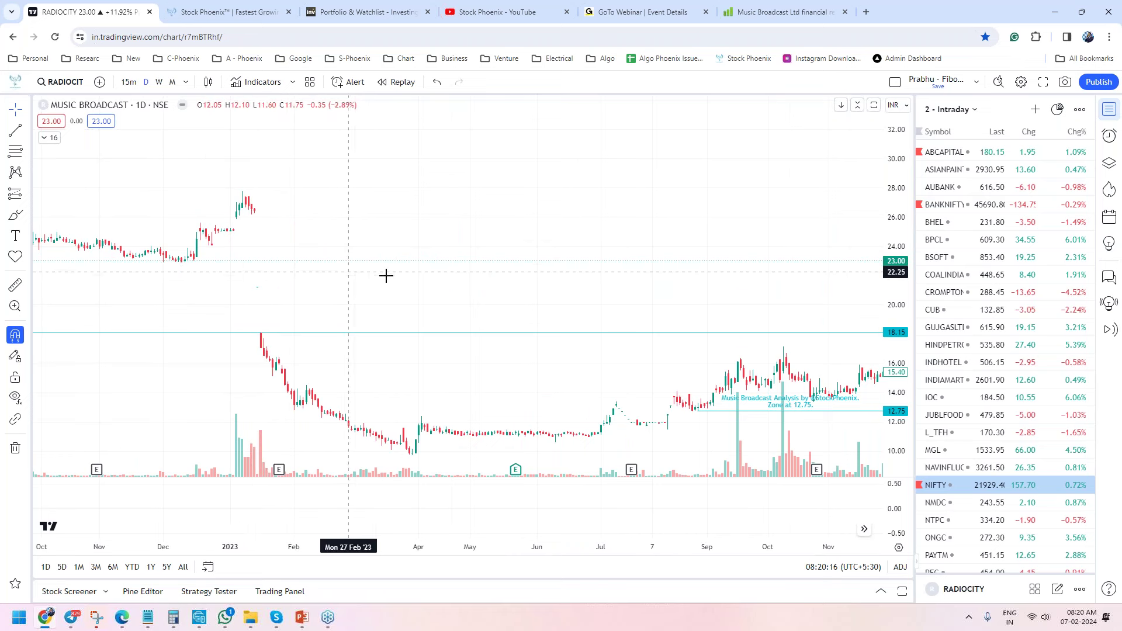
{"action": "scroll", "coordinate": [386, 275], "scroll_direction": "down", "scroll_amount": 3}
{"action": "scroll", "coordinate": [293, 255], "scroll_direction": "down", "scroll_amount": 2}
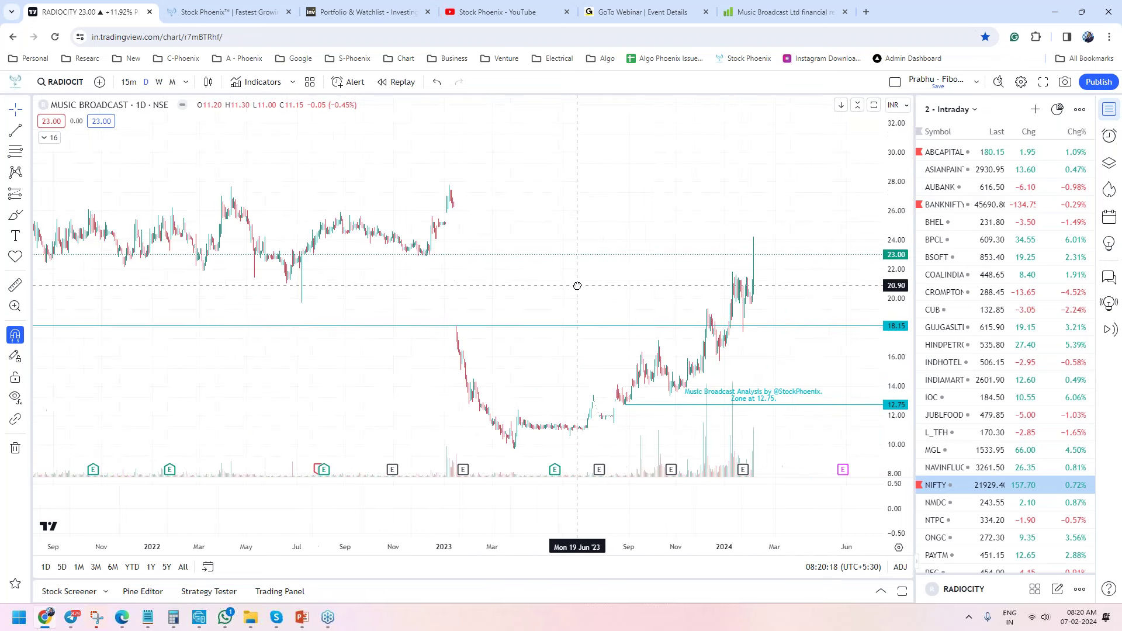
{"action": "scroll", "coordinate": [582, 323], "scroll_direction": "up", "scroll_amount": 2}
{"action": "scroll", "coordinate": [731, 258], "scroll_direction": "down", "scroll_amount": 1}
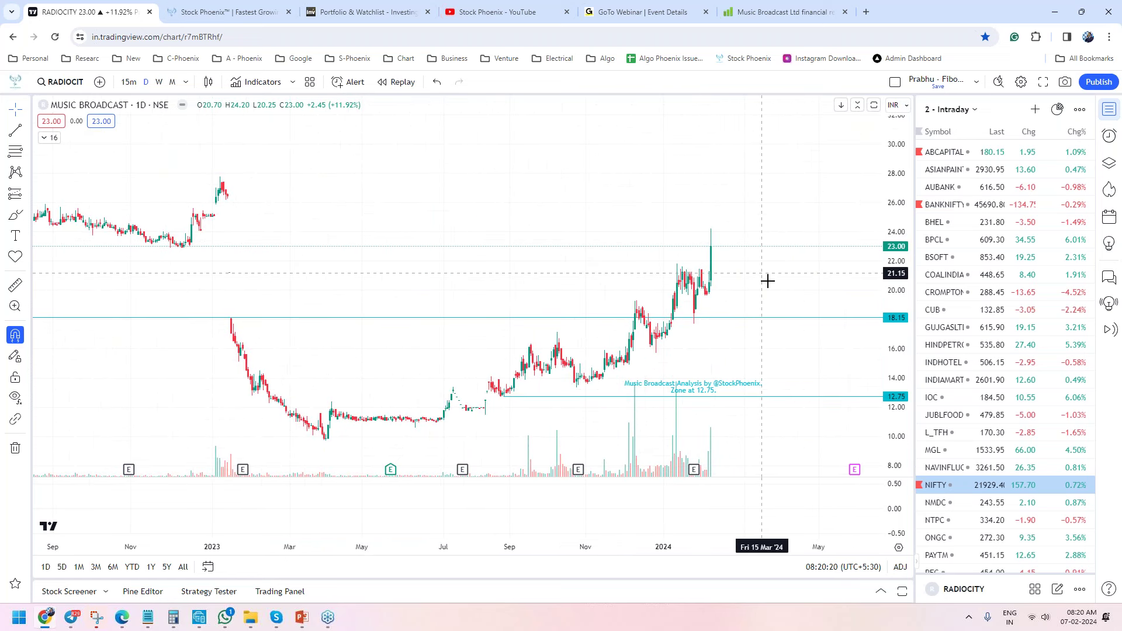
{"action": "scroll", "coordinate": [766, 281], "scroll_direction": "down", "scroll_amount": 3}
{"action": "scroll", "coordinate": [807, 295], "scroll_direction": "down", "scroll_amount": 3}
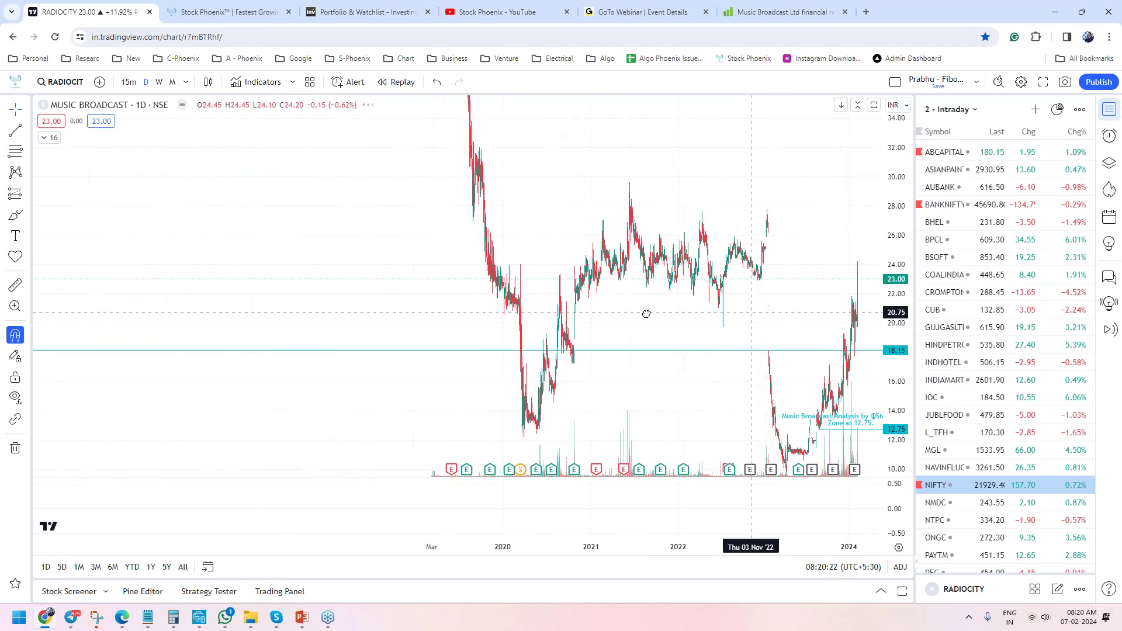
{"action": "scroll", "coordinate": [591, 296], "scroll_direction": "down", "scroll_amount": 3}
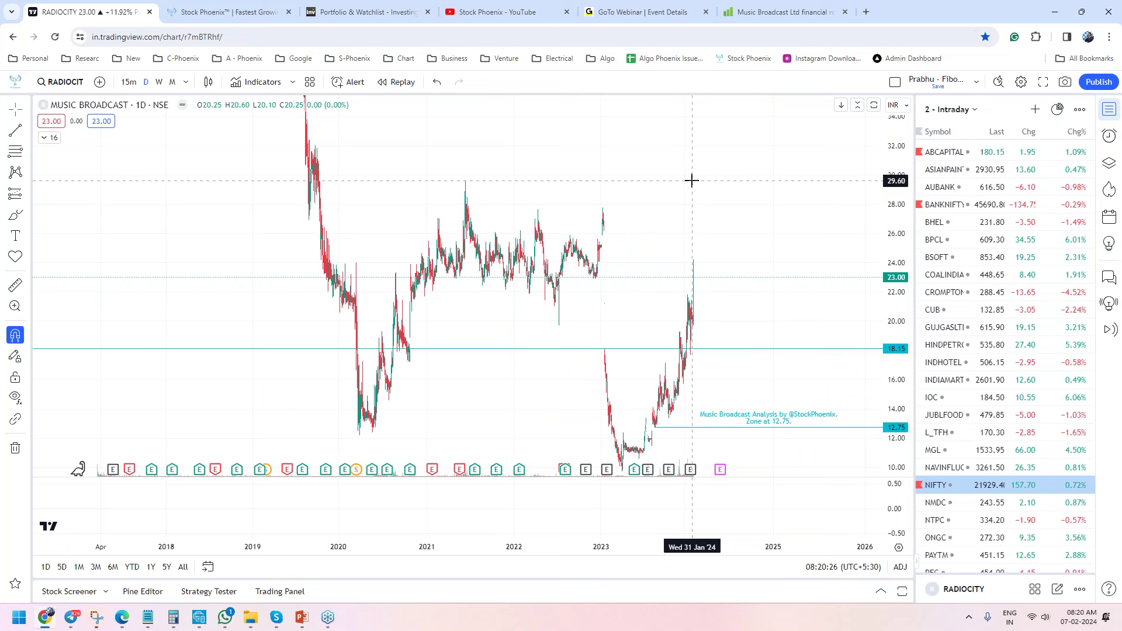
{"action": "scroll", "coordinate": [760, 280], "scroll_direction": "down", "scroll_amount": 1}
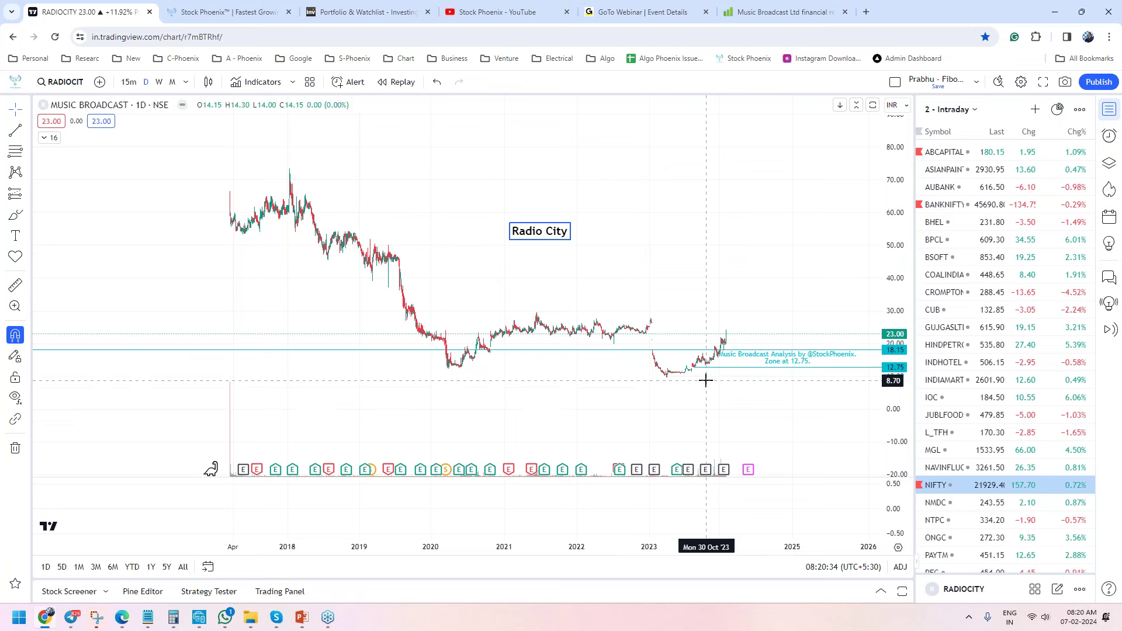
{"action": "scroll", "coordinate": [696, 389], "scroll_direction": "up", "scroll_amount": 3}
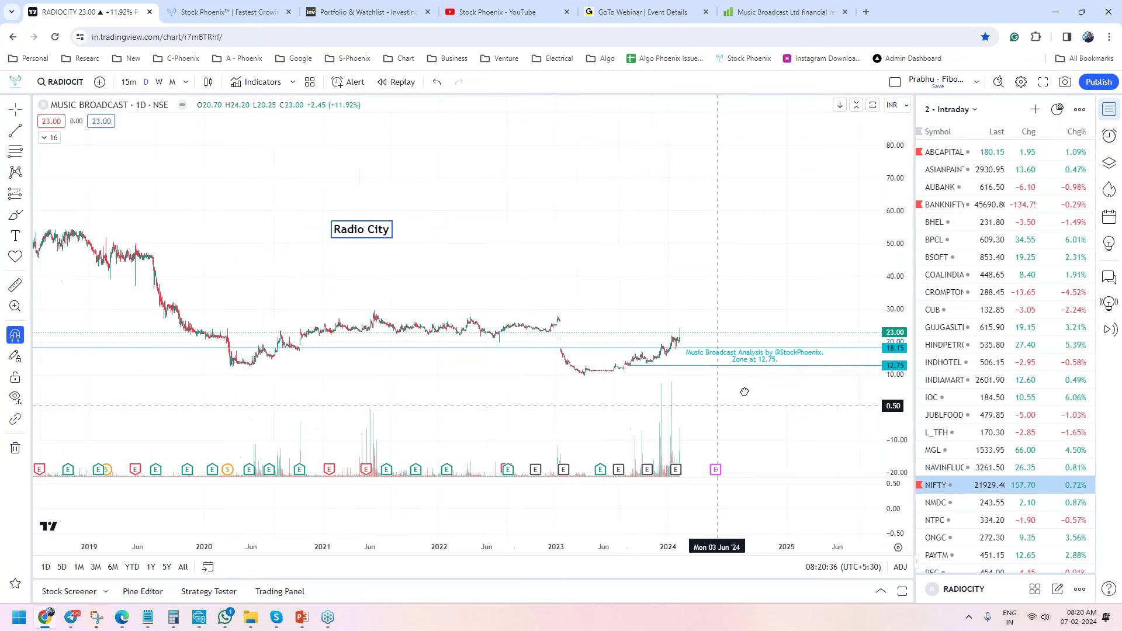
{"action": "scroll", "coordinate": [869, 258], "scroll_direction": "up", "scroll_amount": 5}
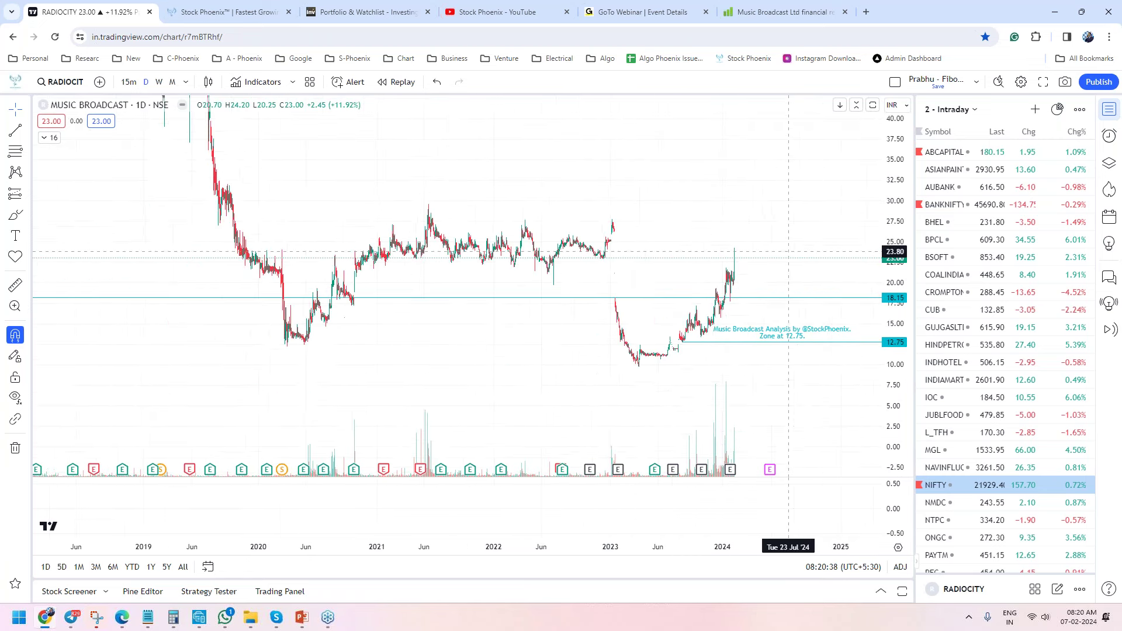
{"action": "scroll", "coordinate": [753, 378], "scroll_direction": "left", "scroll_amount": 3}
{"action": "scroll", "coordinate": [690, 385], "scroll_direction": "up", "scroll_amount": 3}
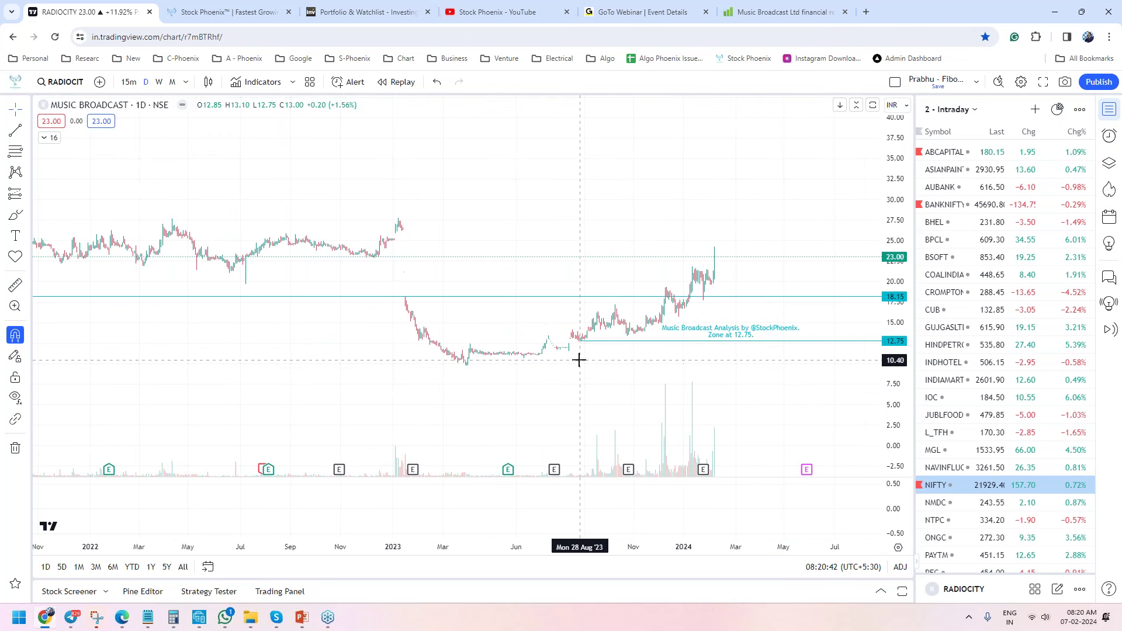
{"action": "scroll", "coordinate": [602, 375], "scroll_direction": "down", "scroll_amount": 3}
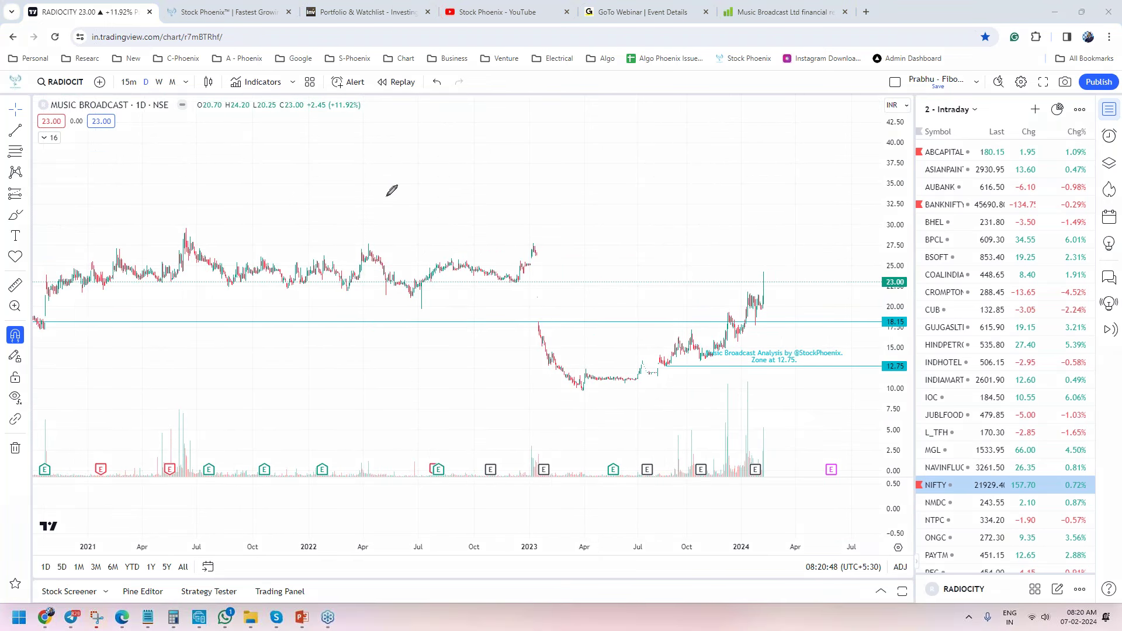
{"action": "left_click_drag", "start_coordinate": [407, 124], "coordinate": [388, 214]}
{"action": "left_click_drag", "start_coordinate": [424, 165], "coordinate": [482, 165]}
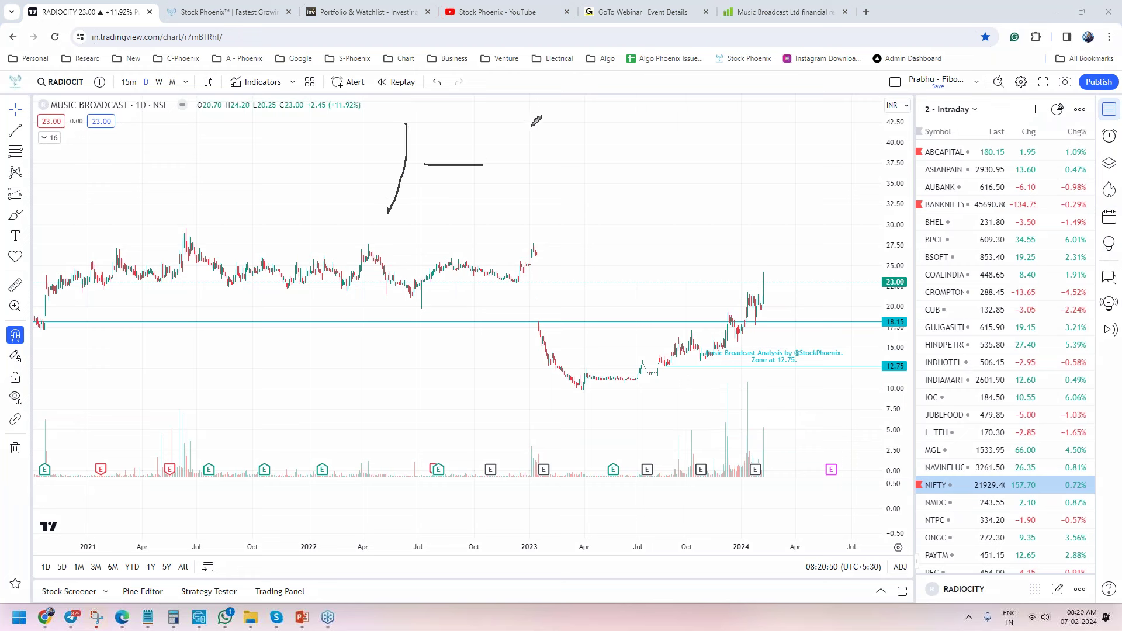
{"action": "left_click_drag", "start_coordinate": [532, 127], "coordinate": [534, 231]}
{"action": "left_click_drag", "start_coordinate": [561, 165], "coordinate": [604, 165]}
{"action": "left_click_drag", "start_coordinate": [635, 123], "coordinate": [630, 194]}
{"action": "left_click_drag", "start_coordinate": [664, 162], "coordinate": [714, 153]}
{"action": "mouse_move", "coordinate": [735, 140]}
{"action": "left_mouse_down"}
{"action": "mouse_move", "coordinate": [734, 190]}
{"action": "mouse_move", "coordinate": [763, 165]}
{"action": "mouse_move", "coordinate": [846, 168]}
{"action": "left_mouse_up"}
{"action": "left_click", "coordinate": [821, 170]}
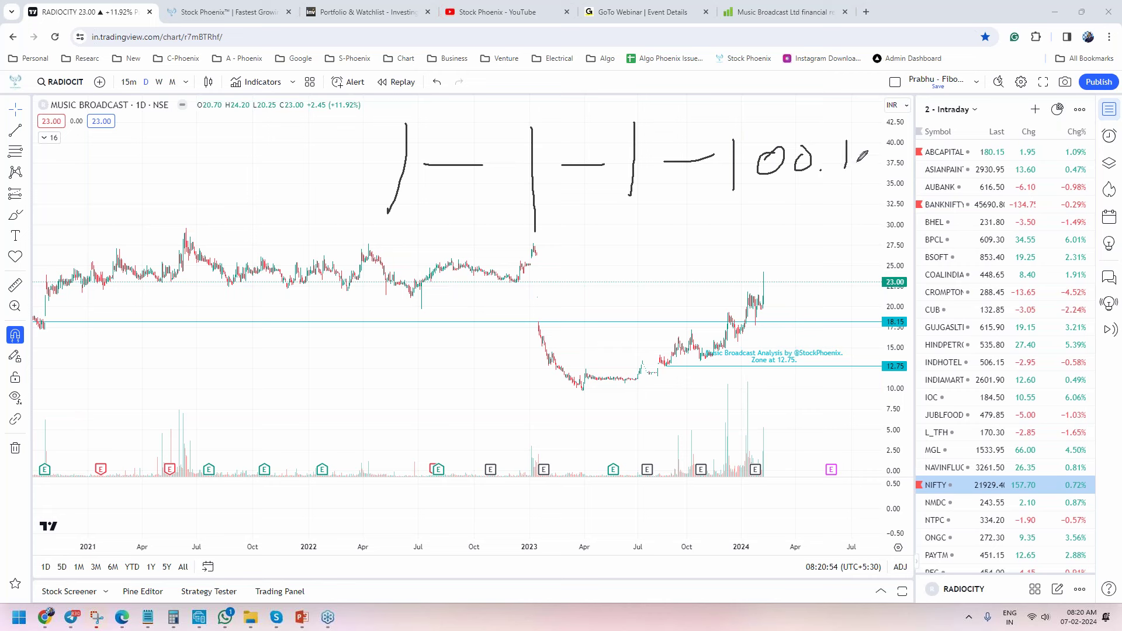
{"action": "mouse_move", "coordinate": [309, 261]}
{"action": "left_mouse_down"}
{"action": "mouse_move", "coordinate": [415, 260]}
{"action": "mouse_move", "coordinate": [1049, 82]}
{"action": "mouse_move", "coordinate": [172, 85]}
{"action": "mouse_move", "coordinate": [383, 268]}
{"action": "left_mouse_up"}
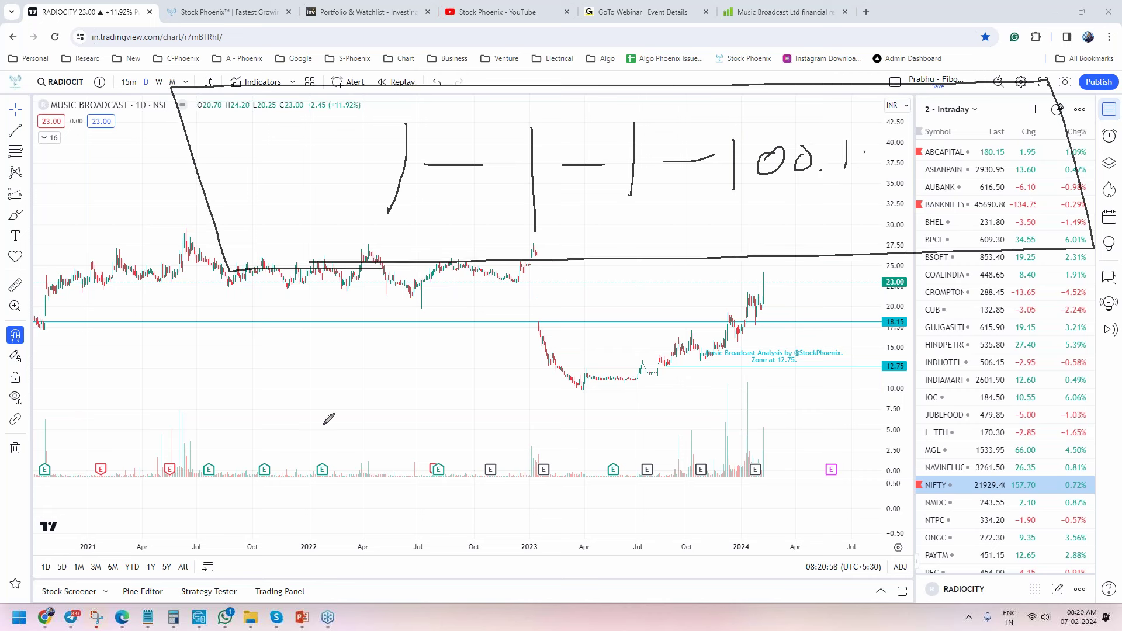
{"action": "left_click_drag", "start_coordinate": [332, 376], "coordinate": [320, 404]}
{"action": "left_click_drag", "start_coordinate": [325, 321], "coordinate": [307, 326]}
{"action": "left_click_drag", "start_coordinate": [516, 425], "coordinate": [515, 486]}
{"action": "left_click_drag", "start_coordinate": [553, 446], "coordinate": [547, 467]}
{"action": "left_click_drag", "start_coordinate": [582, 459], "coordinate": [581, 468]}
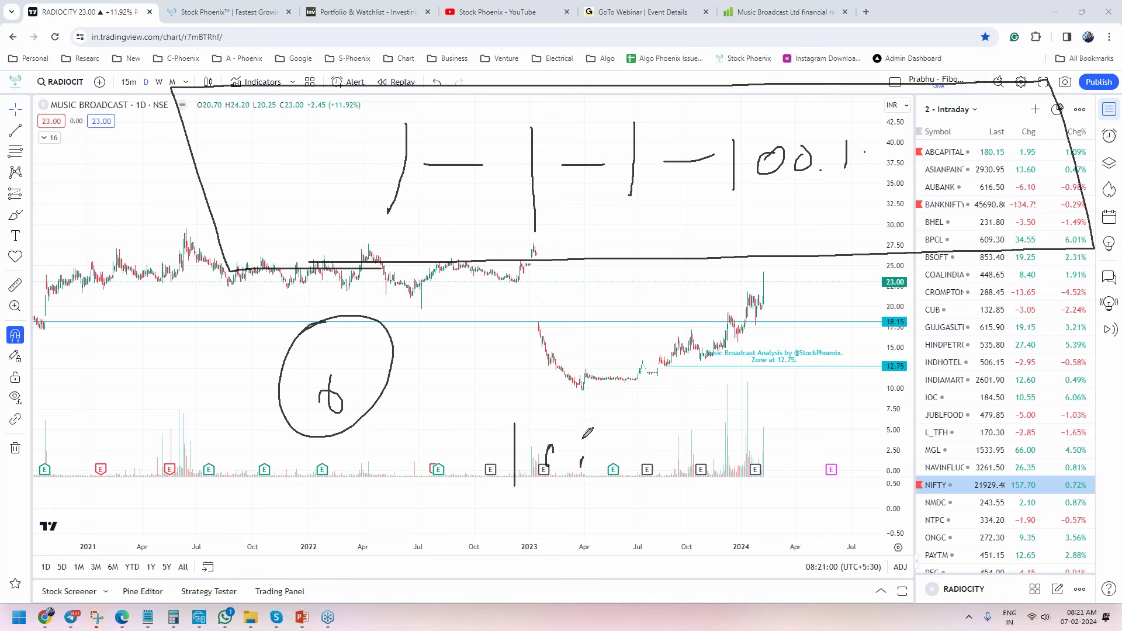
{"action": "left_click_drag", "start_coordinate": [671, 397], "coordinate": [671, 404]}
{"action": "left_click_drag", "start_coordinate": [497, 553], "coordinate": [454, 552]}
{"action": "left_click_drag", "start_coordinate": [830, 429], "coordinate": [891, 430]}
{"action": "mouse_move", "coordinate": [921, 396]}
{"action": "left_mouse_down"}
{"action": "mouse_move", "coordinate": [912, 444]}
{"action": "mouse_move", "coordinate": [928, 450]}
{"action": "left_mouse_up"}
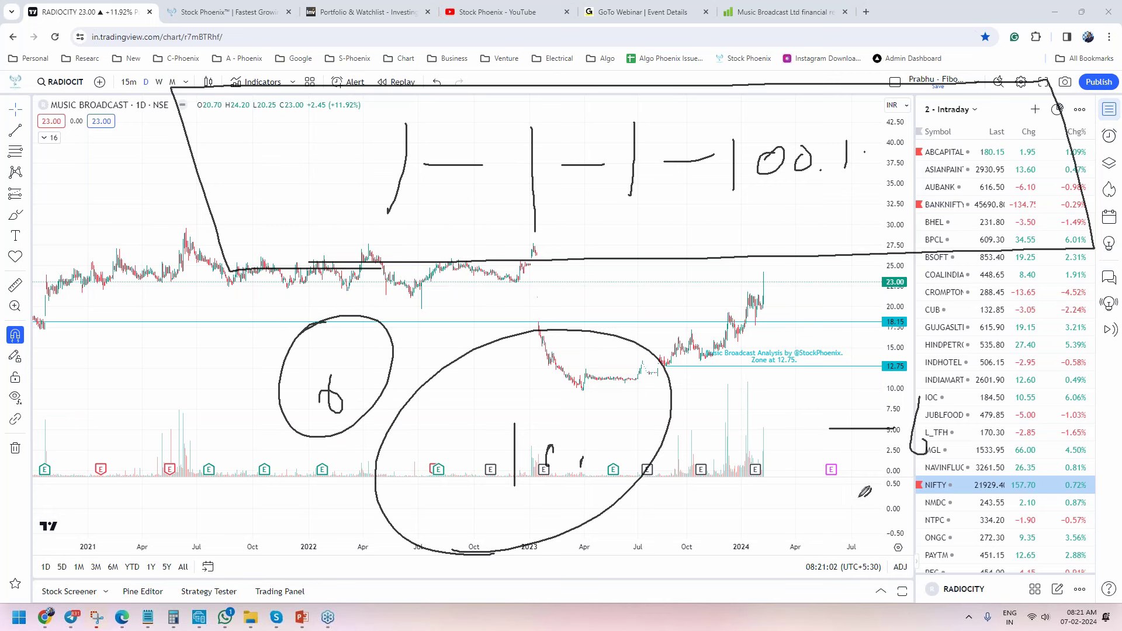
{"action": "left_click_drag", "start_coordinate": [853, 490], "coordinate": [905, 509]}
{"action": "left_click_drag", "start_coordinate": [954, 490], "coordinate": [951, 512]}
{"action": "mouse_move", "coordinate": [871, 550]}
{"action": "left_mouse_down"}
{"action": "mouse_move", "coordinate": [1023, 485]}
{"action": "mouse_move", "coordinate": [879, 572]}
{"action": "left_mouse_up"}
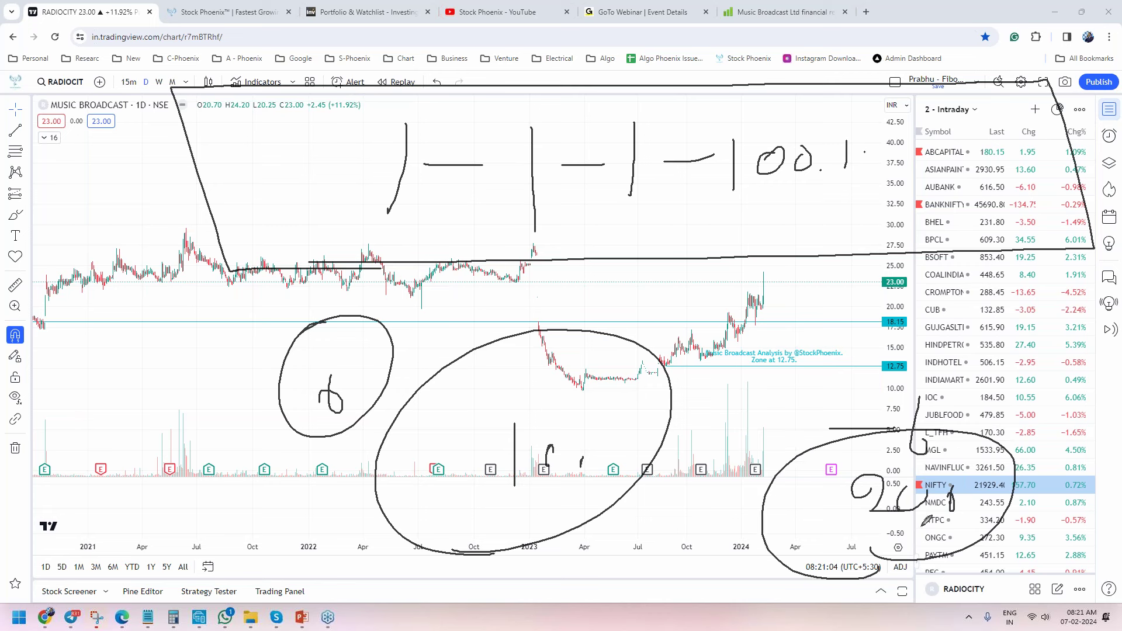
{"action": "left_click_drag", "start_coordinate": [1029, 368], "coordinate": [1028, 406]}
{"action": "left_click", "coordinate": [1050, 364]}
{"action": "left_click_drag", "start_coordinate": [959, 166], "coordinate": [1008, 223]}
{"action": "left_click_drag", "start_coordinate": [991, 168], "coordinate": [842, 267]}
{"action": "left_click_drag", "start_coordinate": [659, 395], "coordinate": [659, 397]}
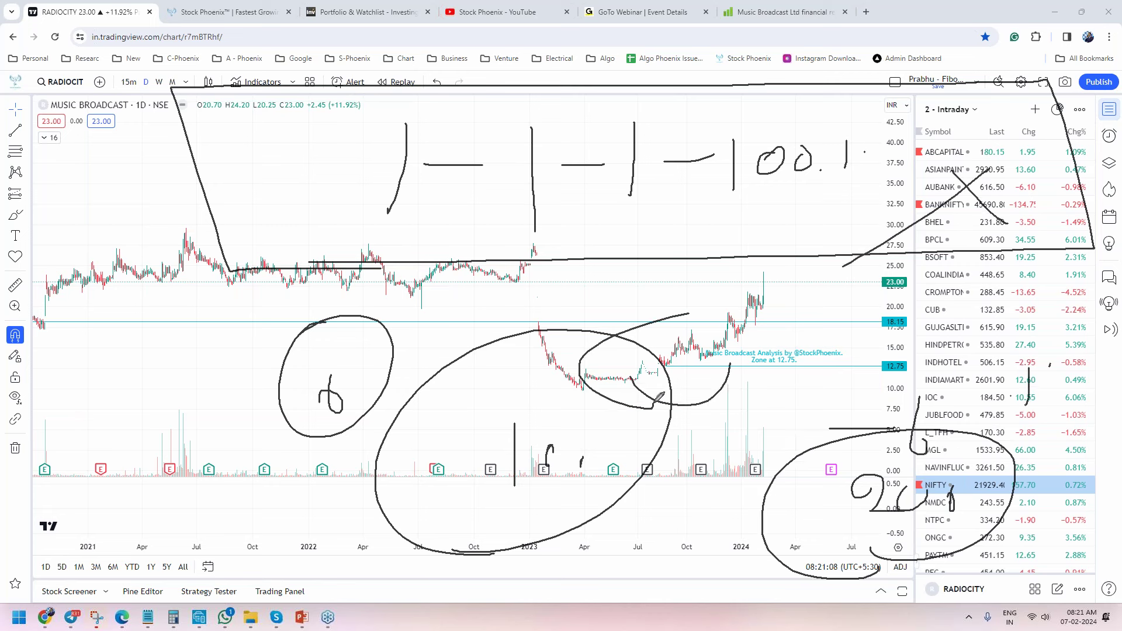
{"action": "mouse_move", "coordinate": [734, 421]}
{"action": "left_mouse_down"}
{"action": "mouse_move", "coordinate": [952, 134]}
{"action": "mouse_move", "coordinate": [992, 61]}
{"action": "left_mouse_up"}
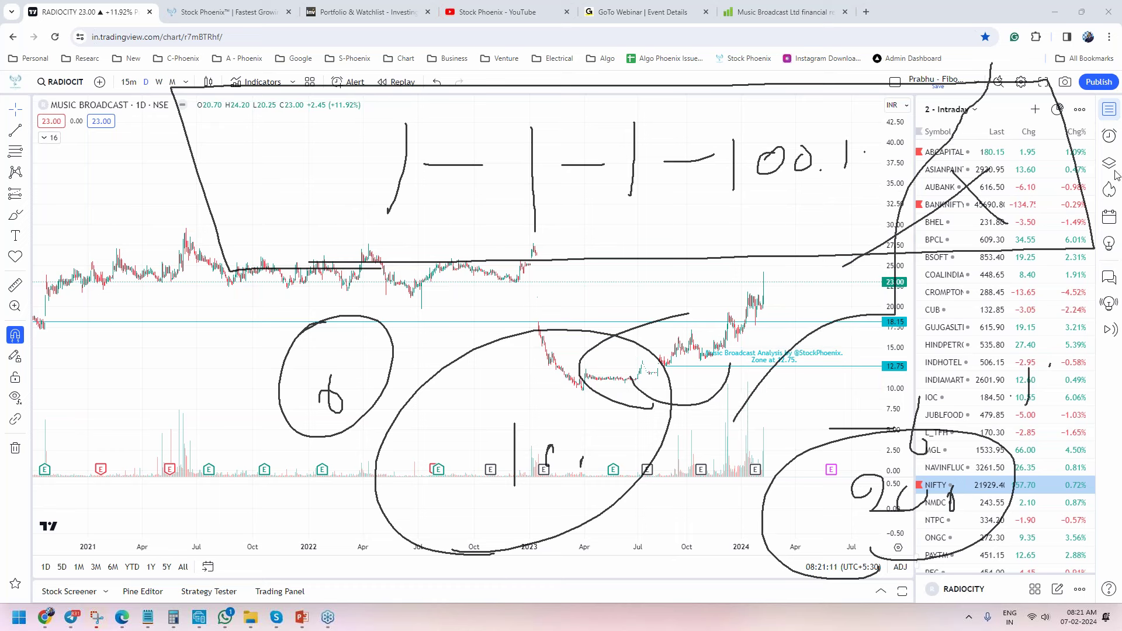
{"action": "key", "text": "Escape"}
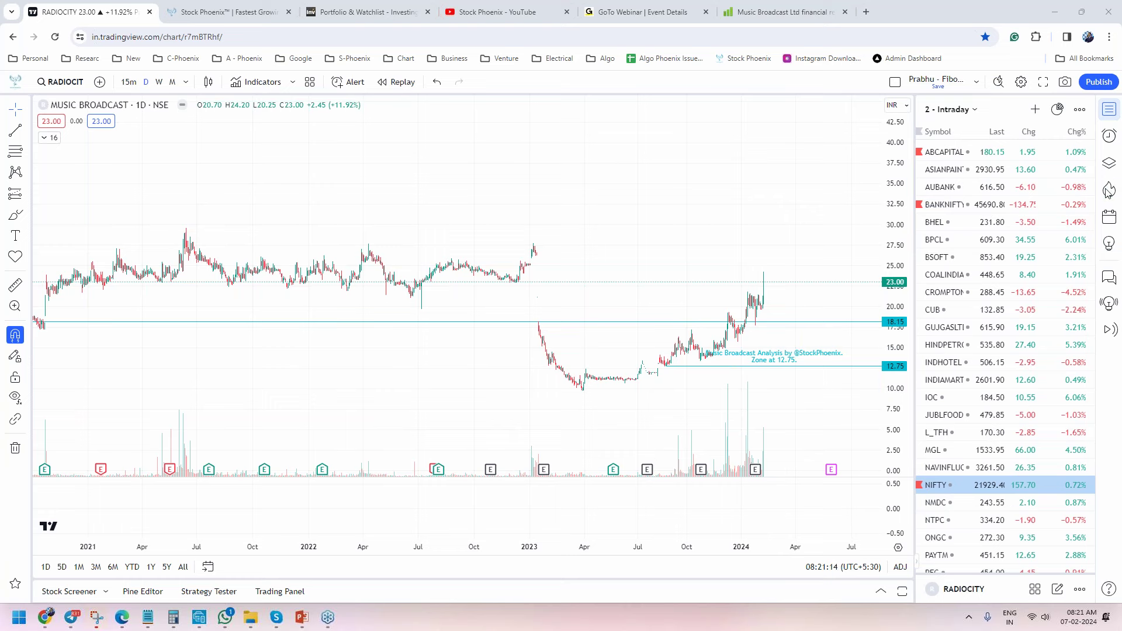
- Play the Long Term Analysis playlist, pause the first Kfin Technologies video, and return to the chart
{"action": "left_click", "coordinate": [478, 19]}
{"action": "scroll", "coordinate": [639, 514], "scroll_direction": "down", "scroll_amount": 3}
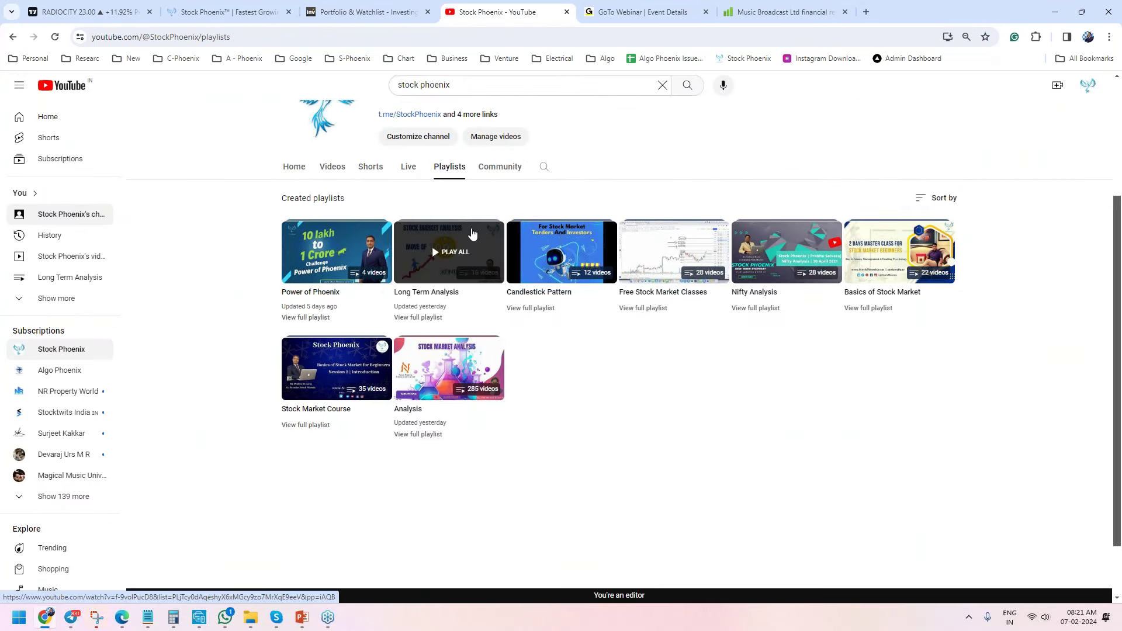
{"action": "left_click", "coordinate": [472, 233]}
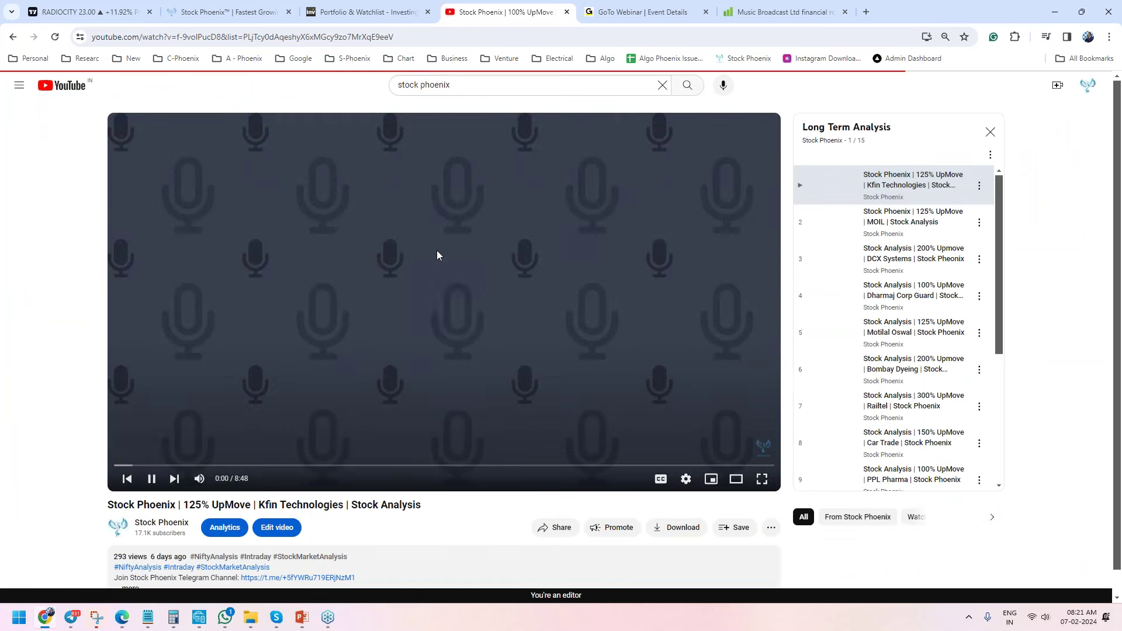
{"action": "left_click", "coordinate": [437, 253]}
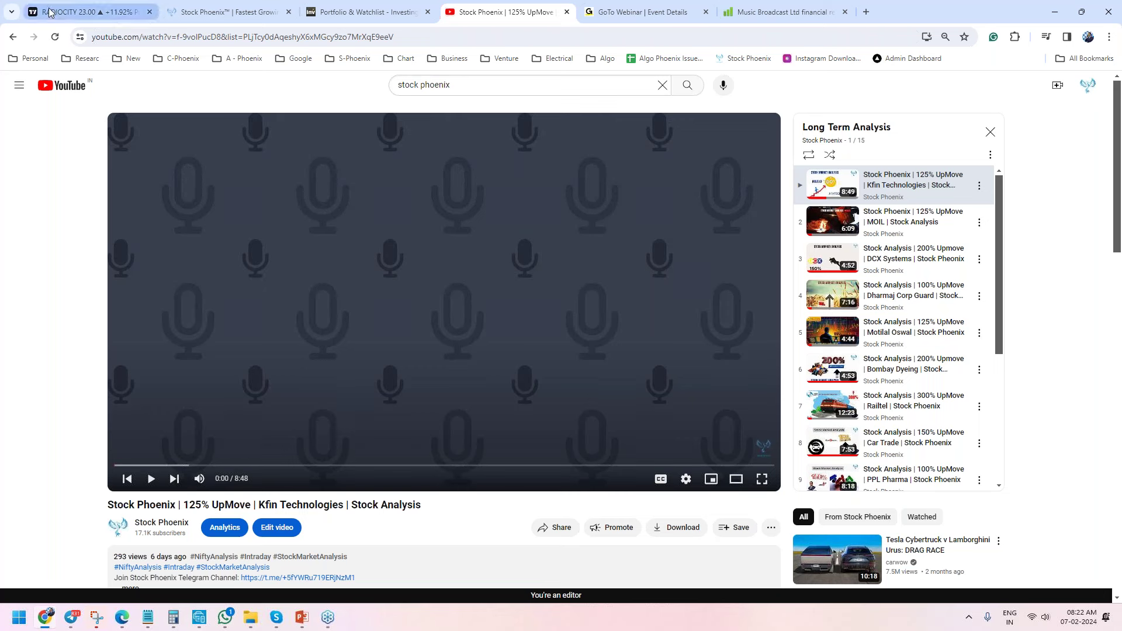
{"action": "left_click", "coordinate": [125, 5]}
- Switch to the Shortlist watchlist, sort it by Chg%, and open the IDEAFORGE chart at 776.95
{"action": "scroll", "coordinate": [712, 454], "scroll_direction": "down", "scroll_amount": 2}
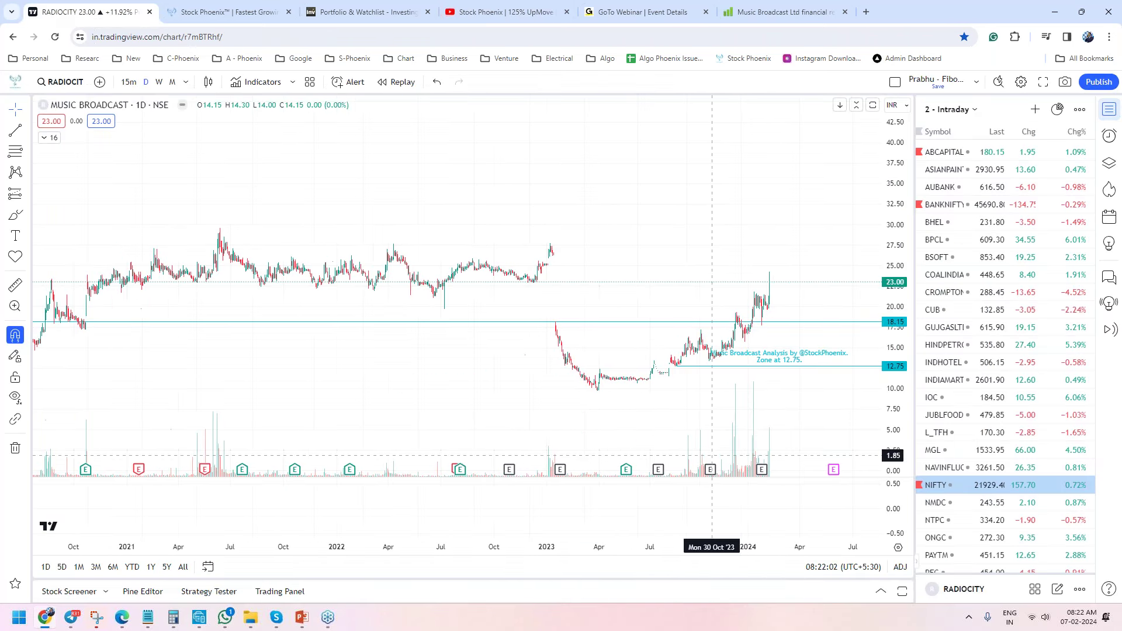
{"action": "scroll", "coordinate": [713, 456], "scroll_direction": "down", "scroll_amount": 2}
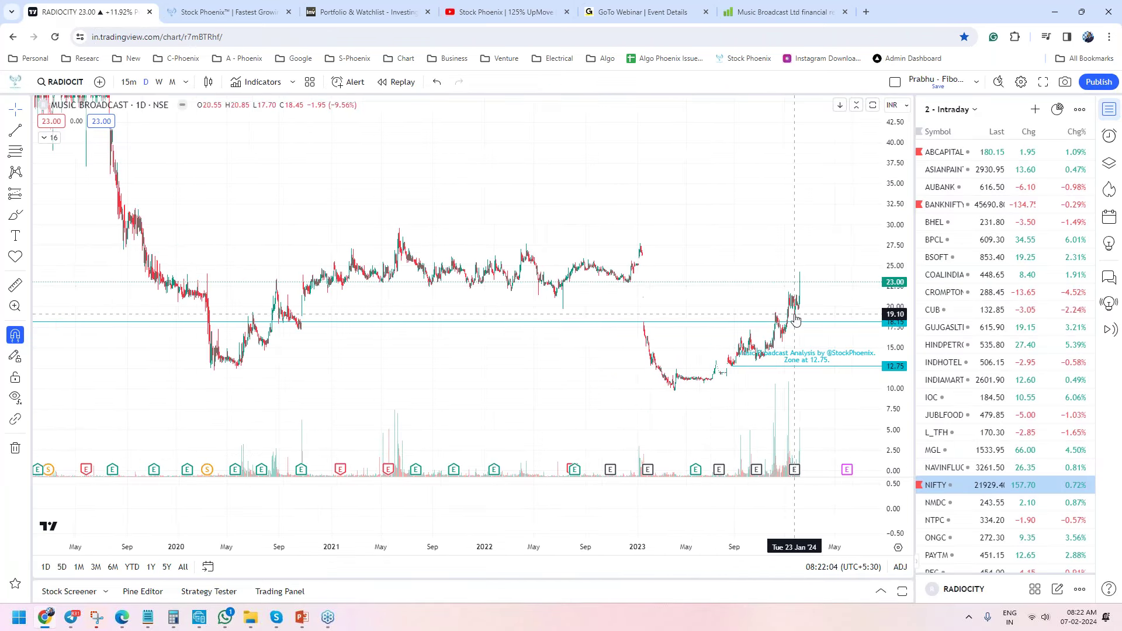
{"action": "left_click_drag", "start_coordinate": [881, 158], "coordinate": [832, 358]}
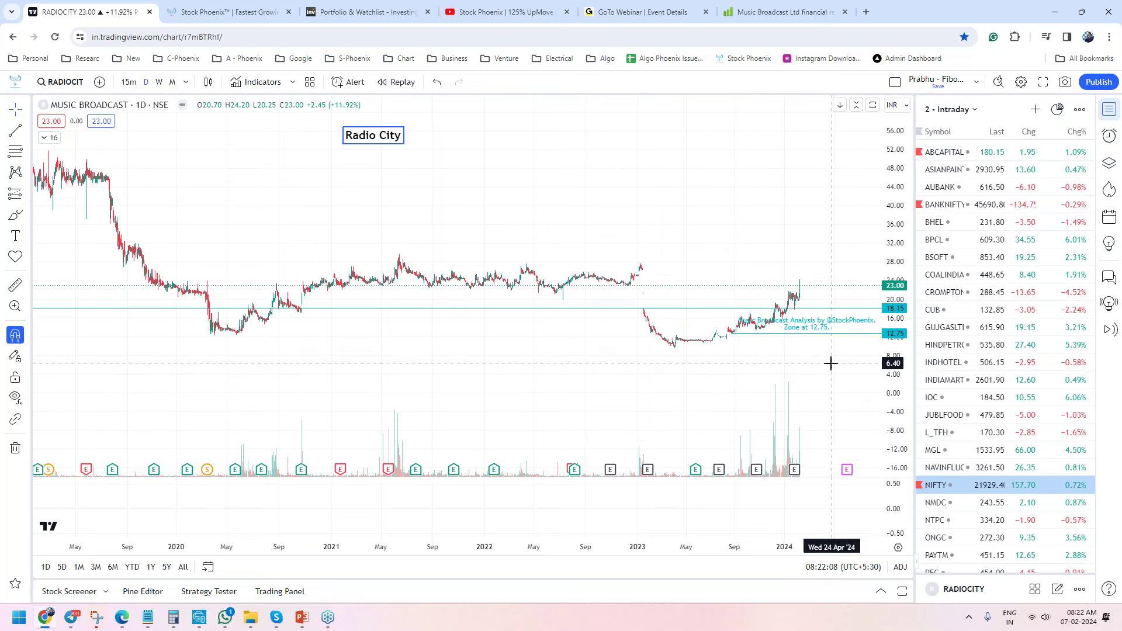
{"action": "left_click", "coordinate": [973, 110]}
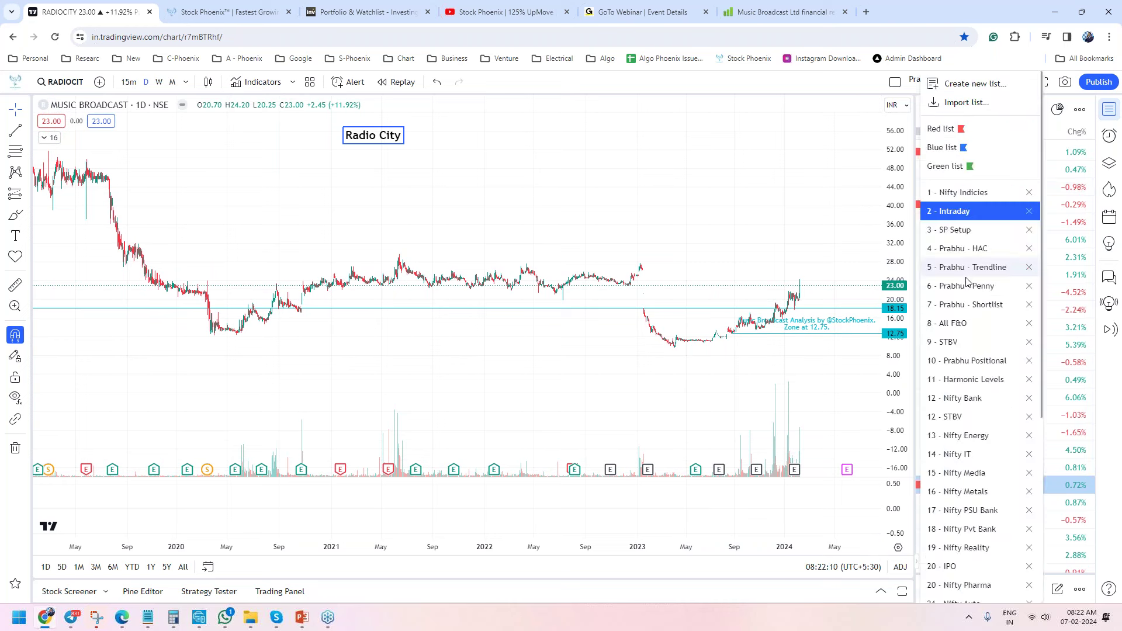
{"action": "left_click", "coordinate": [976, 305]}
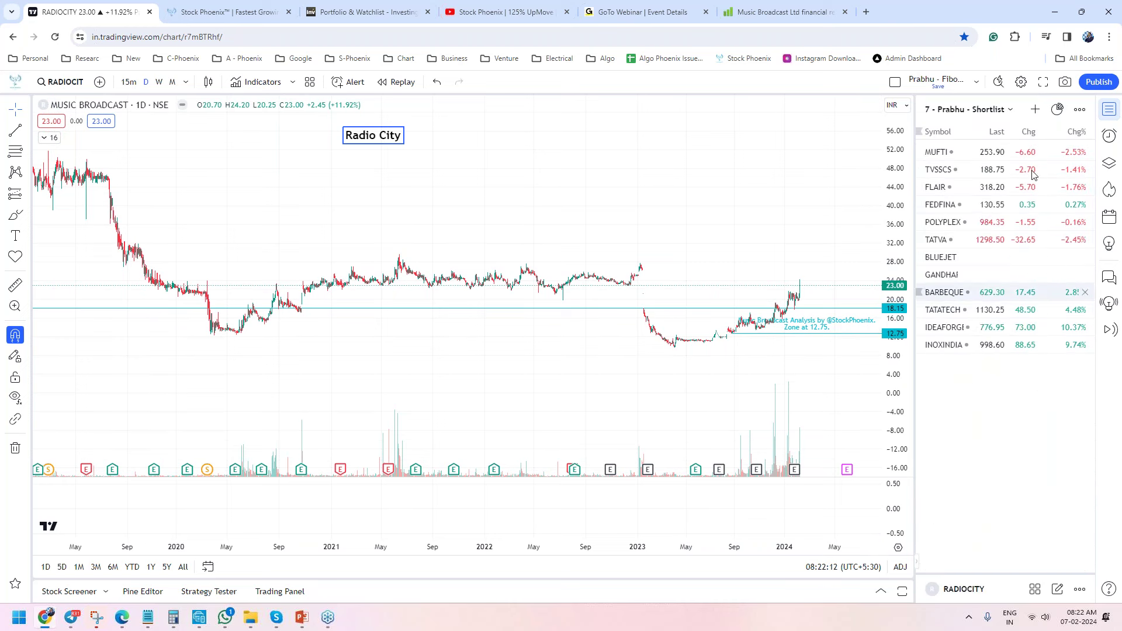
{"action": "left_click", "coordinate": [1074, 132]}
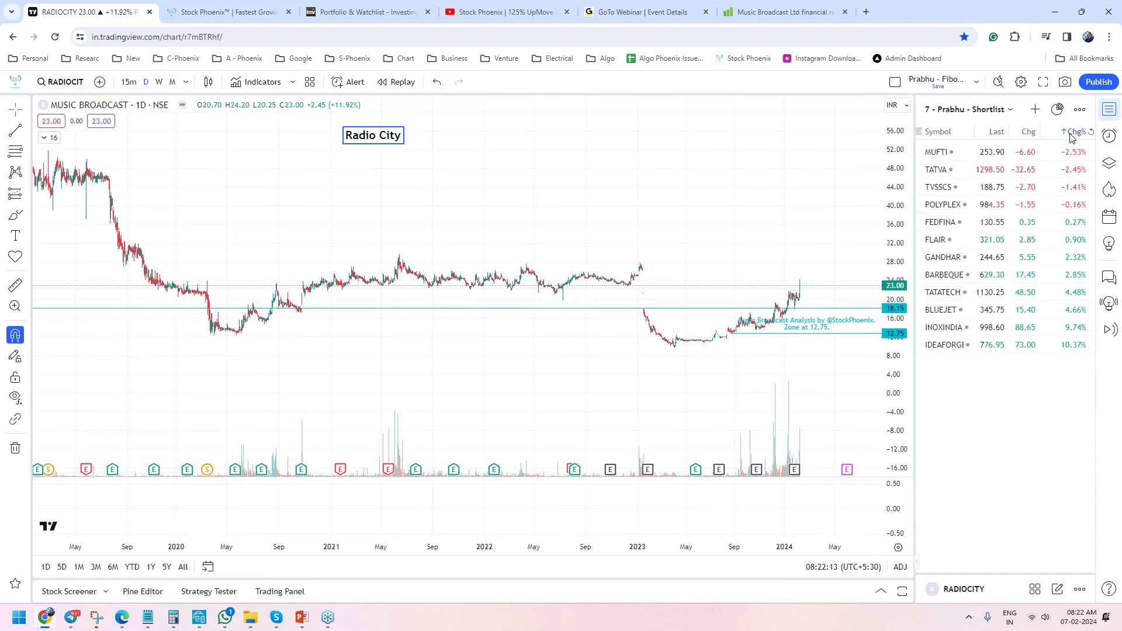
{"action": "left_click", "coordinate": [1010, 346]}
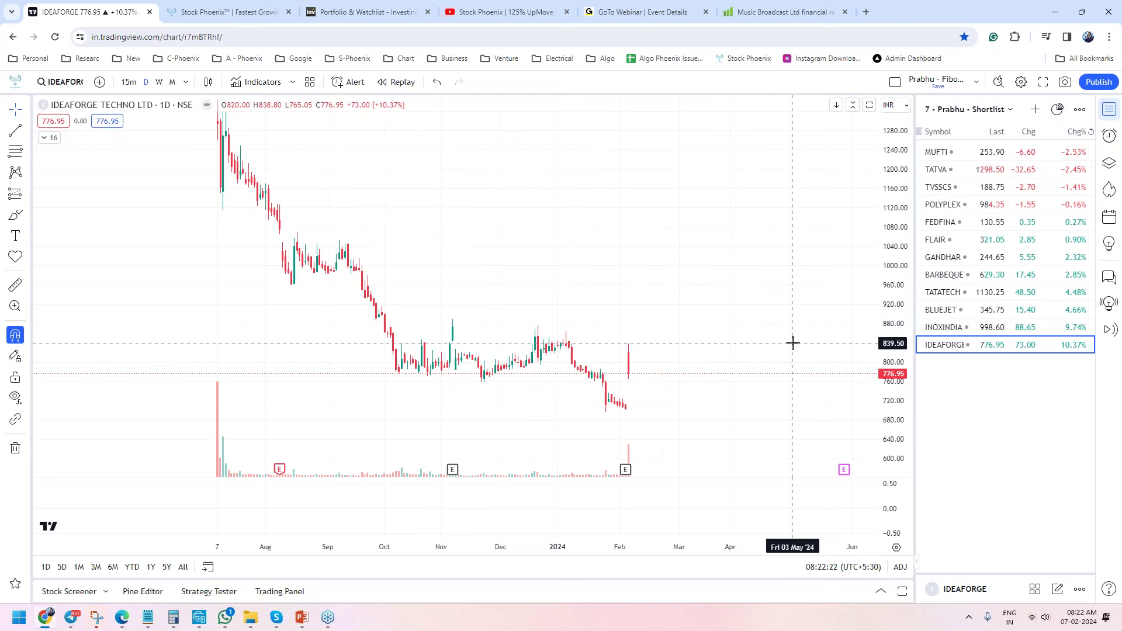
- Step through the INOXINDIA, BLUEJET and TATATECH charts, adjusting each view, then open BARBEQUE
{"action": "scroll", "coordinate": [759, 388], "scroll_direction": "up", "scroll_amount": 3}
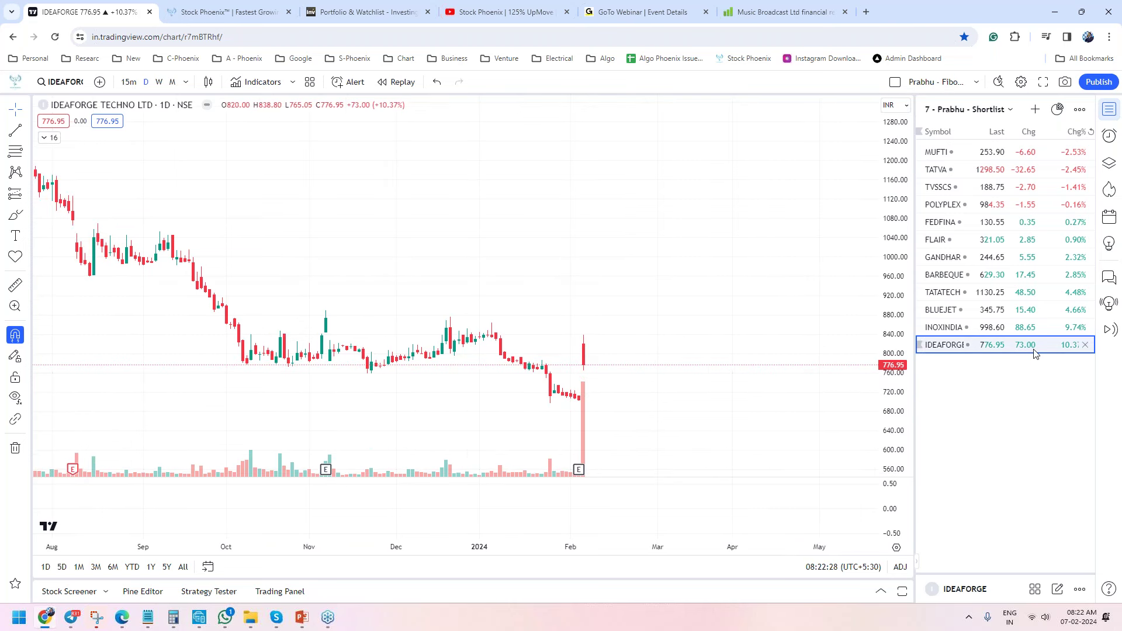
{"action": "left_click", "coordinate": [1034, 328]}
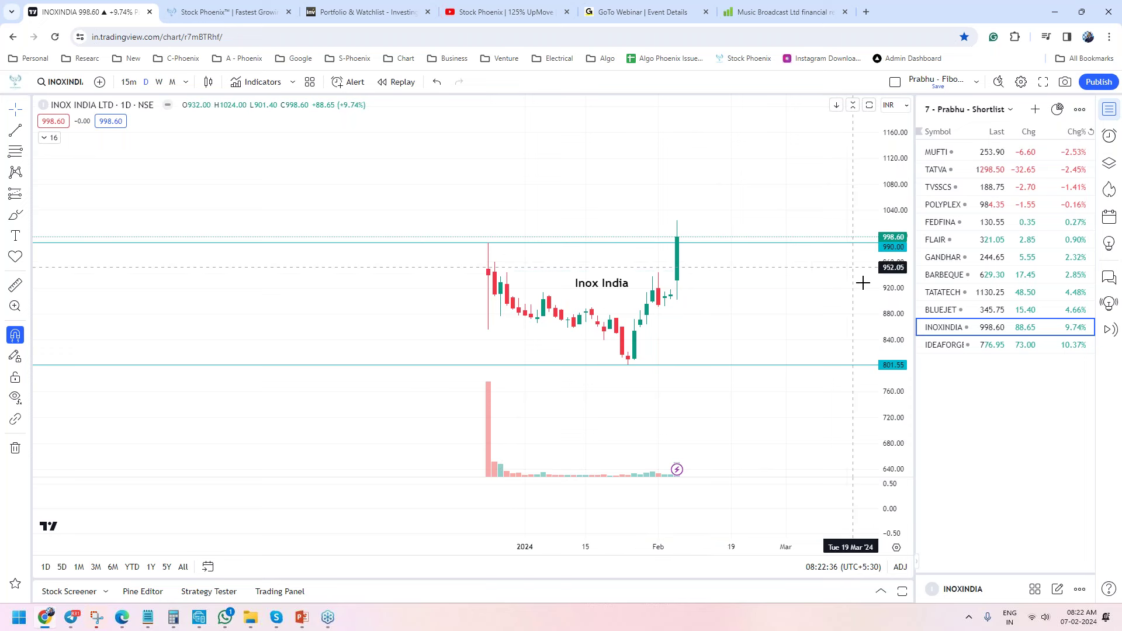
{"action": "left_click_drag", "start_coordinate": [798, 327], "coordinate": [815, 348]}
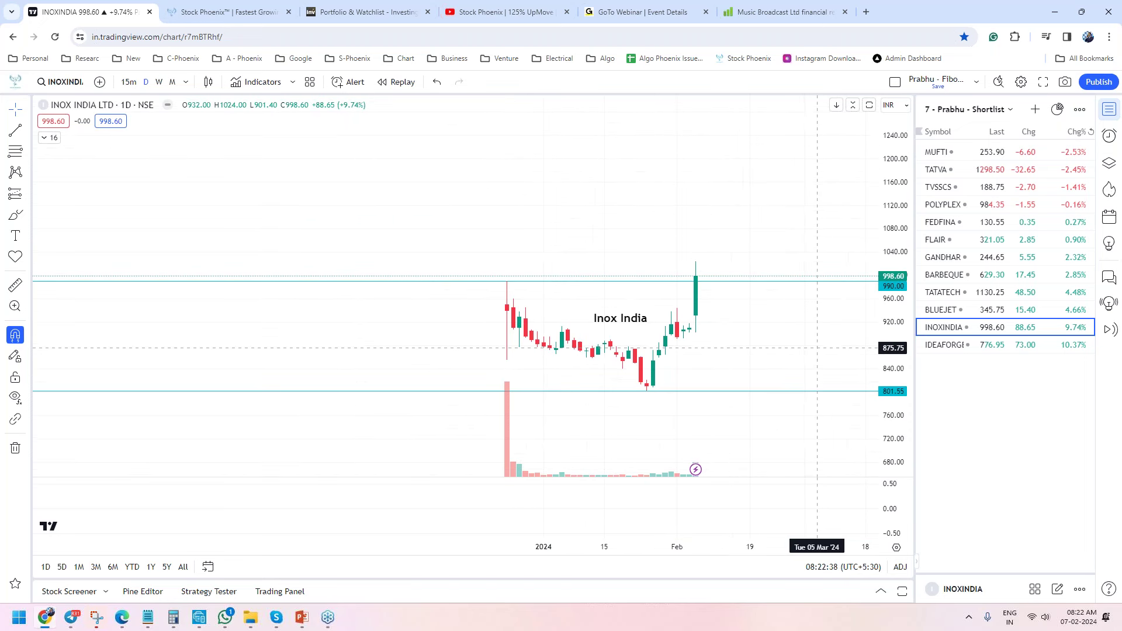
{"action": "left_click", "coordinate": [981, 318]}
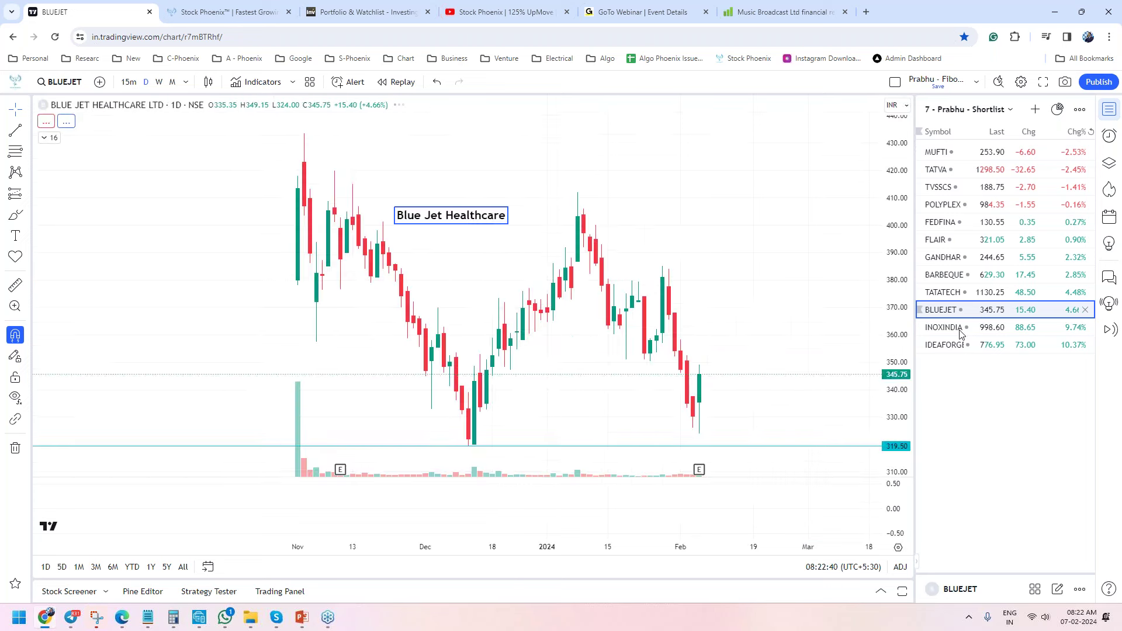
{"action": "scroll", "coordinate": [795, 426], "scroll_direction": "down", "scroll_amount": 2}
{"action": "left_click_drag", "start_coordinate": [905, 214], "coordinate": [904, 241]}
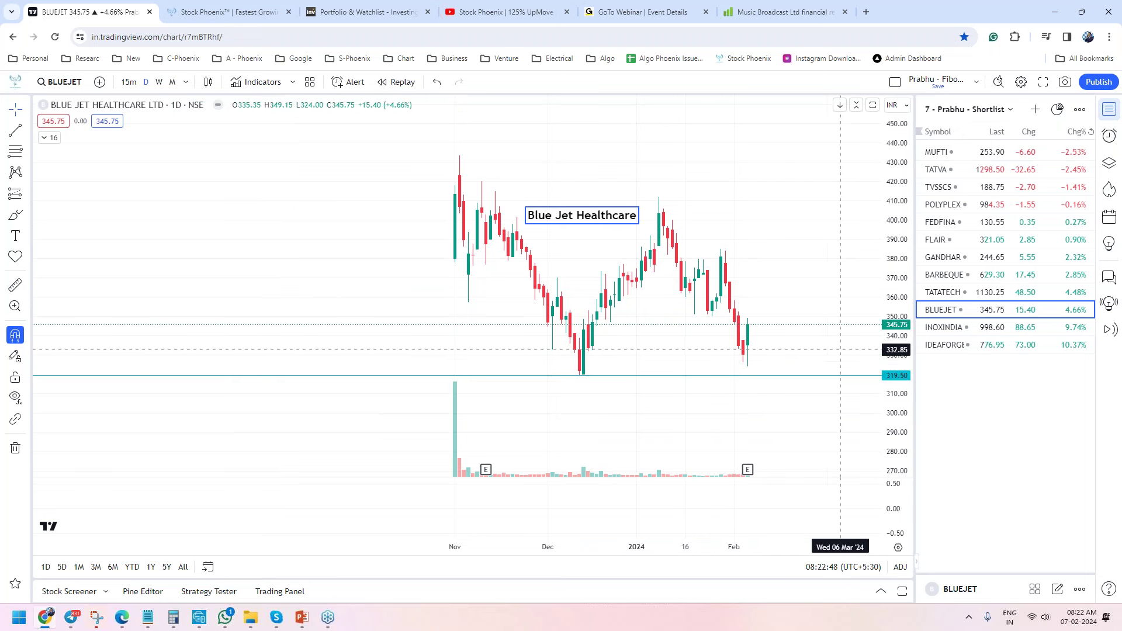
{"action": "left_click", "coordinate": [965, 291]}
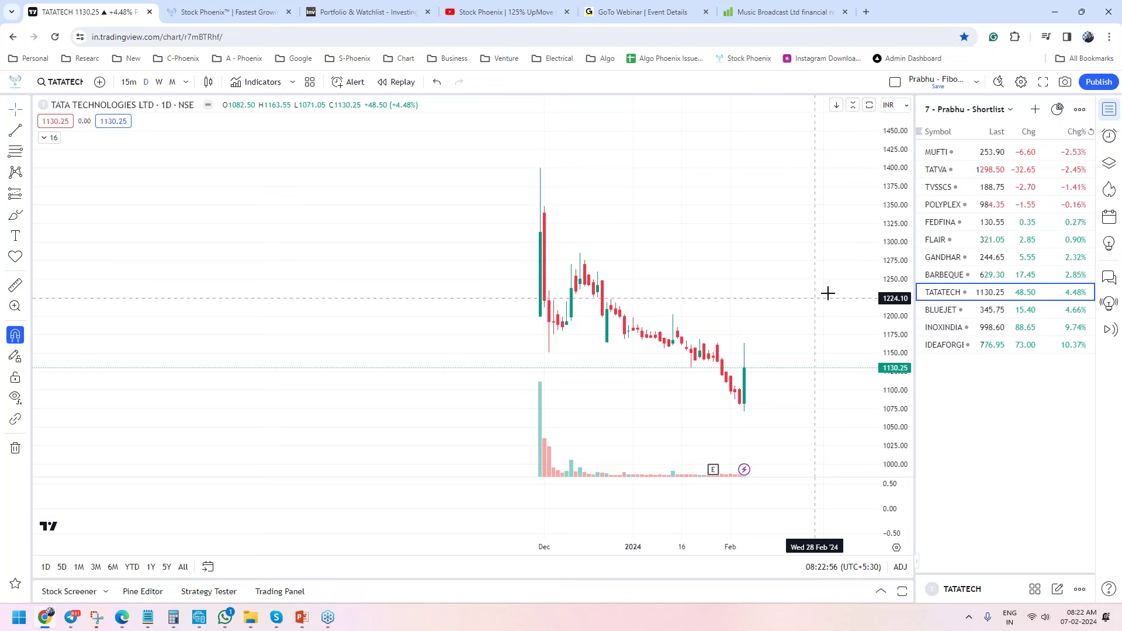
{"action": "left_click", "coordinate": [944, 274]}
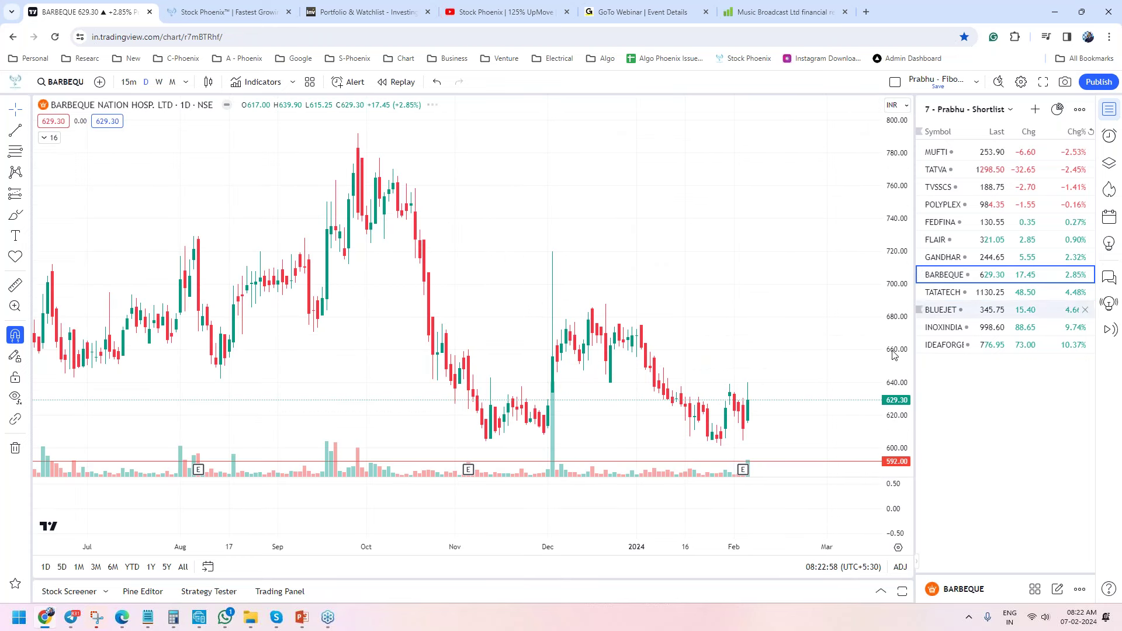
- Review the GANDHAR, FLAIR and FEDFINA charts, panning and rescaling the Fedbank Financial chart
{"action": "left_click", "coordinate": [1010, 258]}
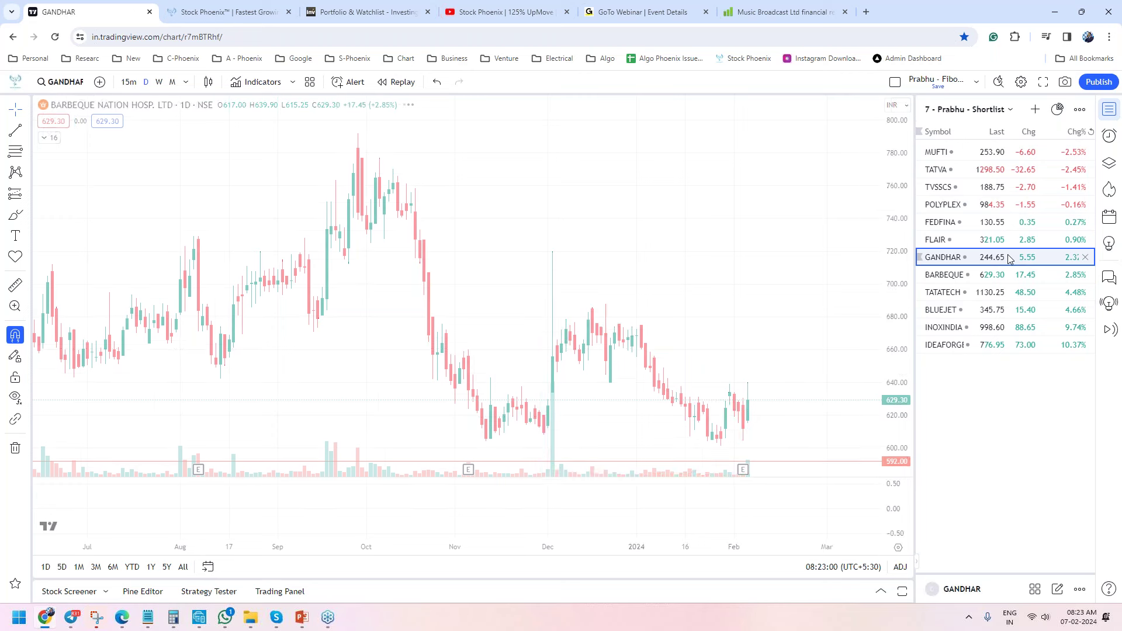
{"action": "scroll", "coordinate": [805, 285], "scroll_direction": "up", "scroll_amount": 5}
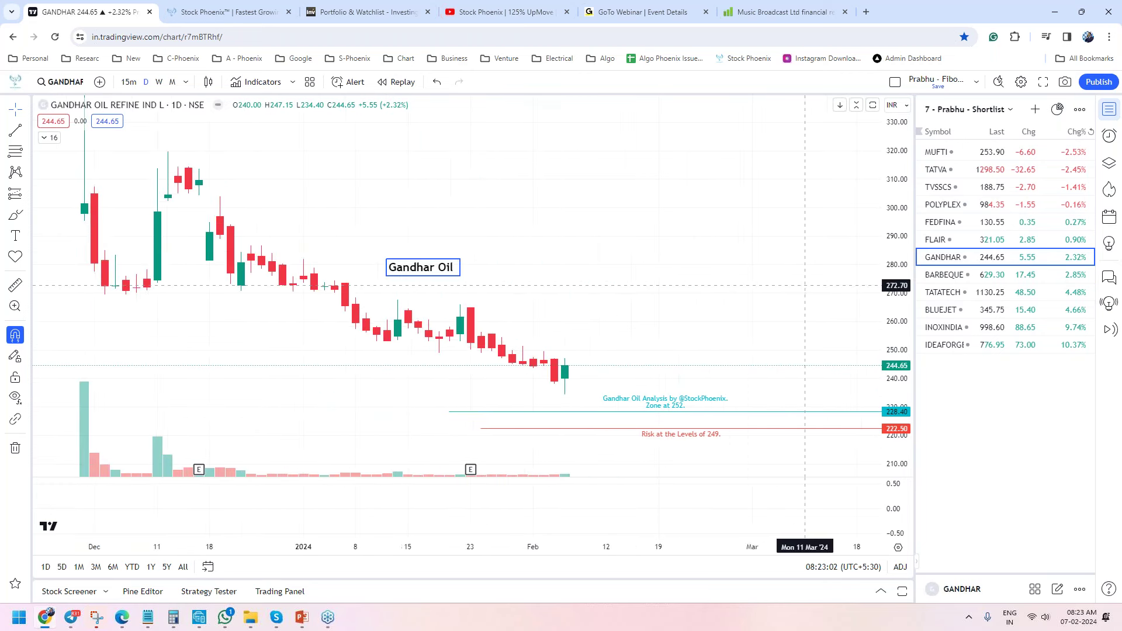
{"action": "scroll", "coordinate": [805, 285], "scroll_direction": "down", "scroll_amount": 2}
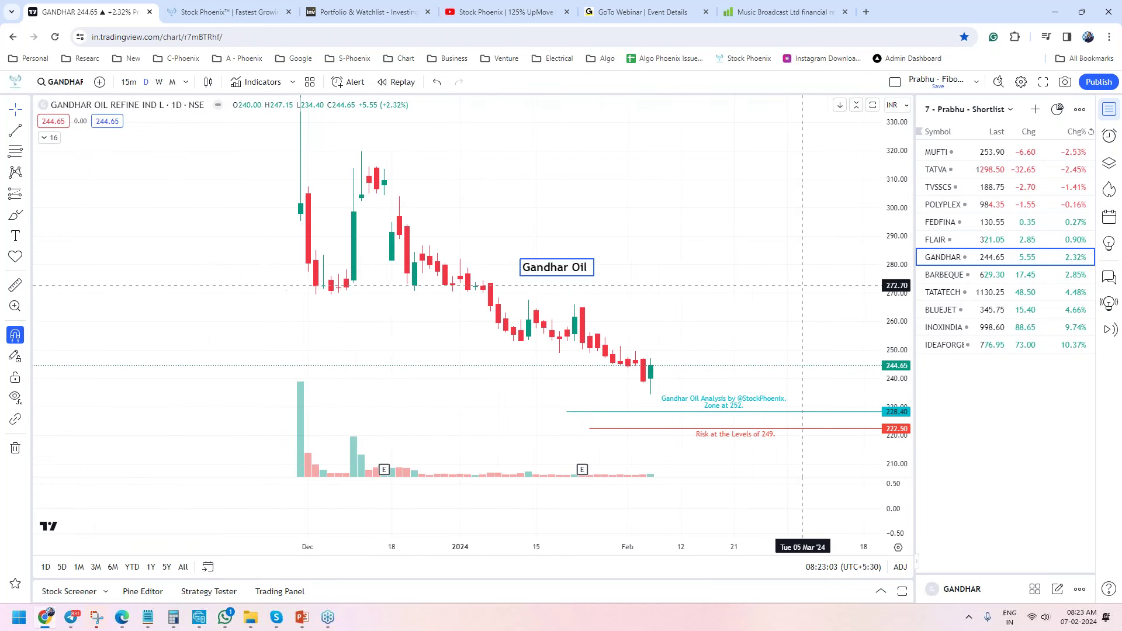
{"action": "left_click", "coordinate": [999, 240]}
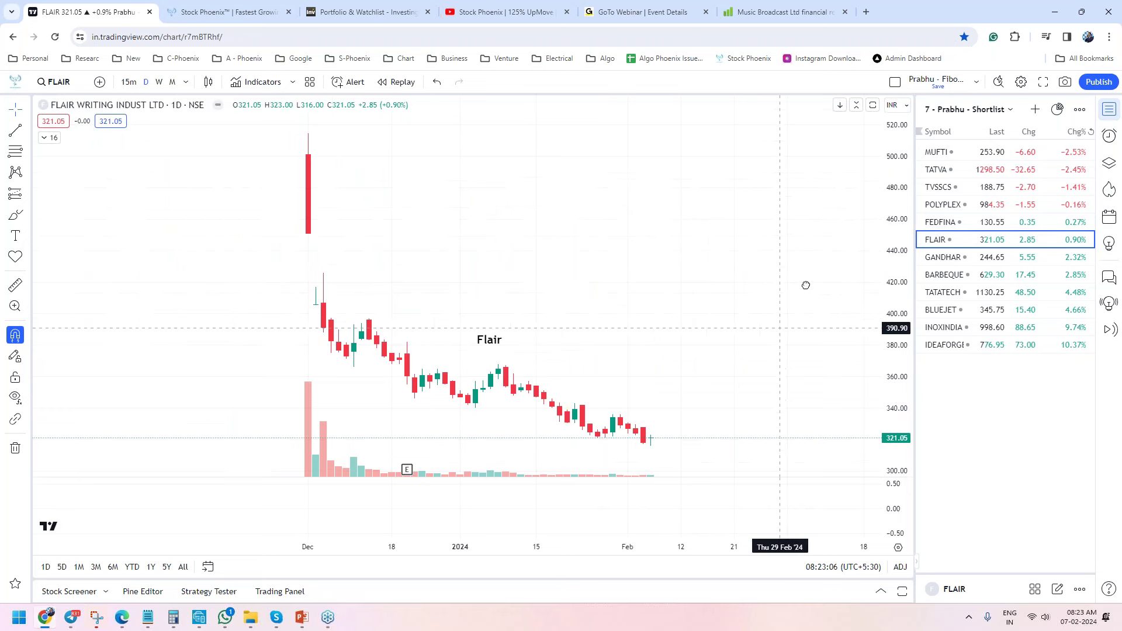
{"action": "left_click", "coordinate": [936, 222]}
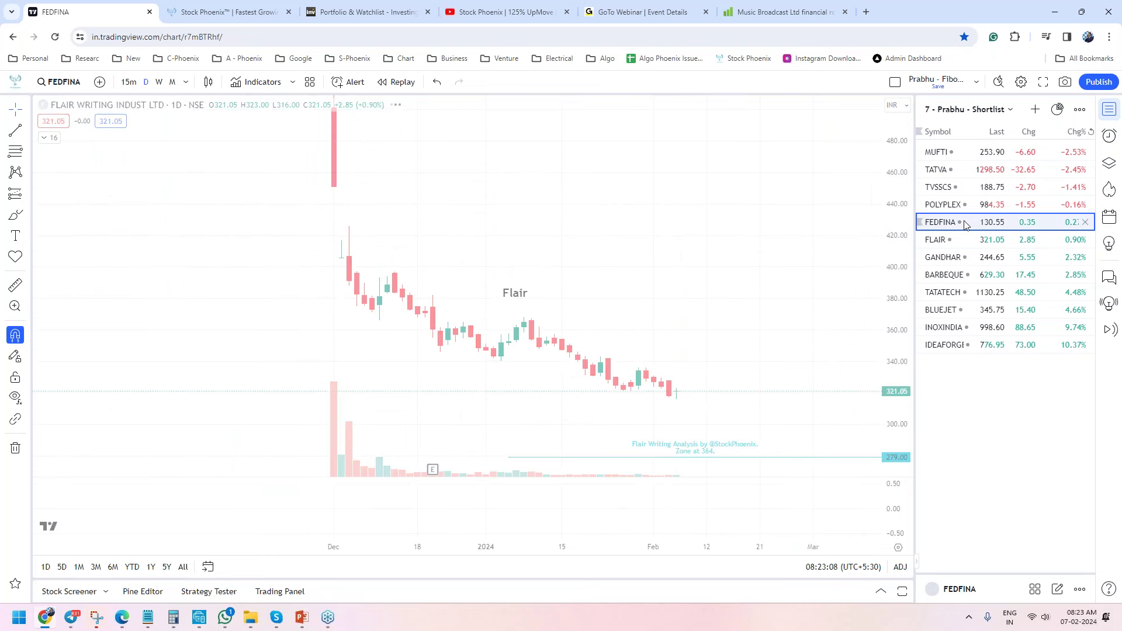
{"action": "left_click_drag", "start_coordinate": [813, 321], "coordinate": [821, 283]}
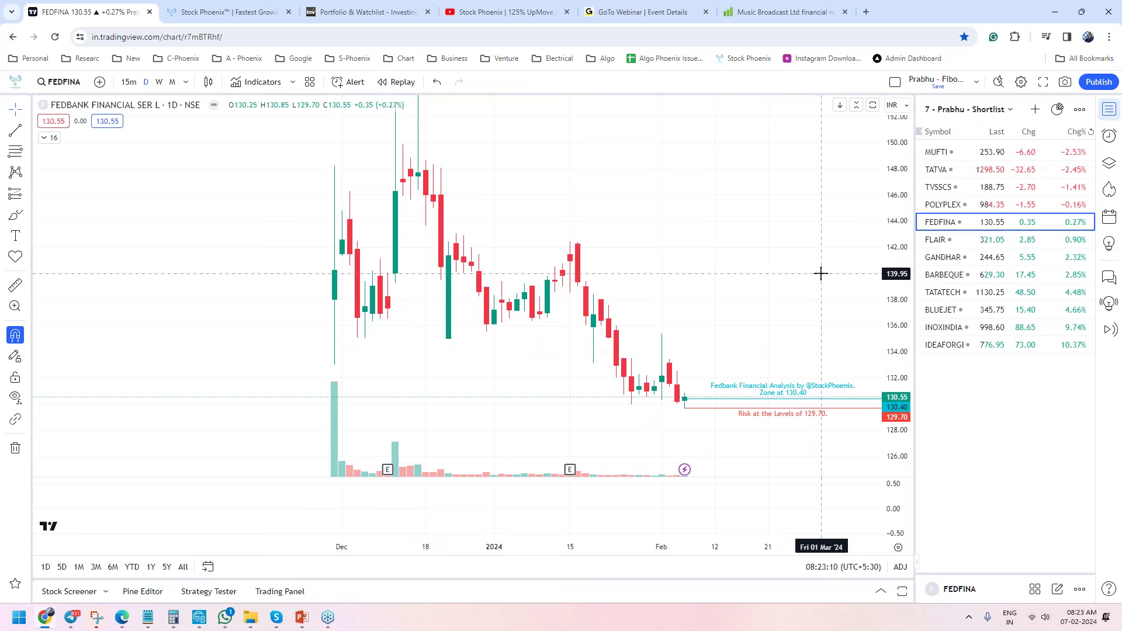
{"action": "scroll", "coordinate": [819, 281], "scroll_direction": "down", "scroll_amount": 3}
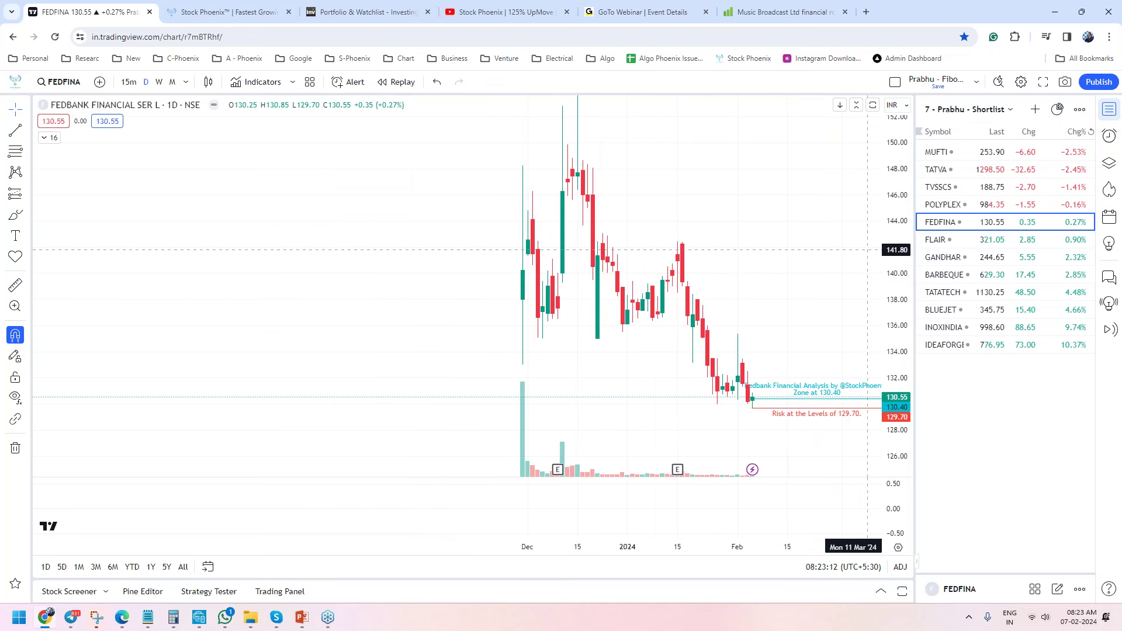
{"action": "mouse_move", "coordinate": [895, 250]}
{"action": "left_mouse_down"}
{"action": "mouse_move", "coordinate": [895, 209]}
{"action": "mouse_move", "coordinate": [893, 243]}
{"action": "left_mouse_up"}
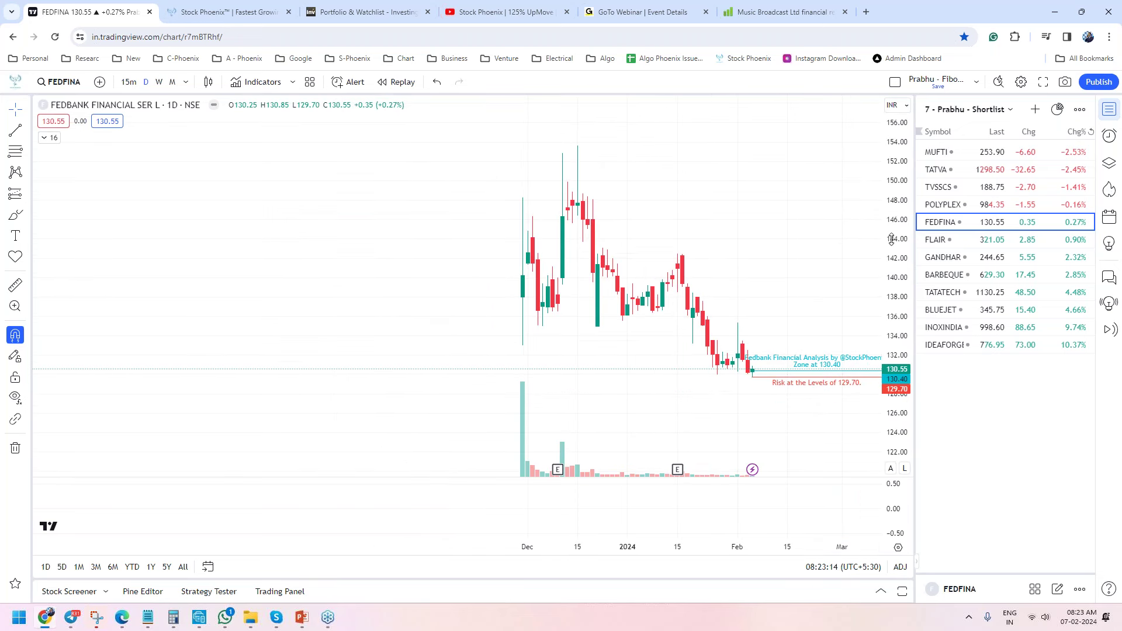
{"action": "scroll", "coordinate": [810, 396], "scroll_direction": "up", "scroll_amount": 2}
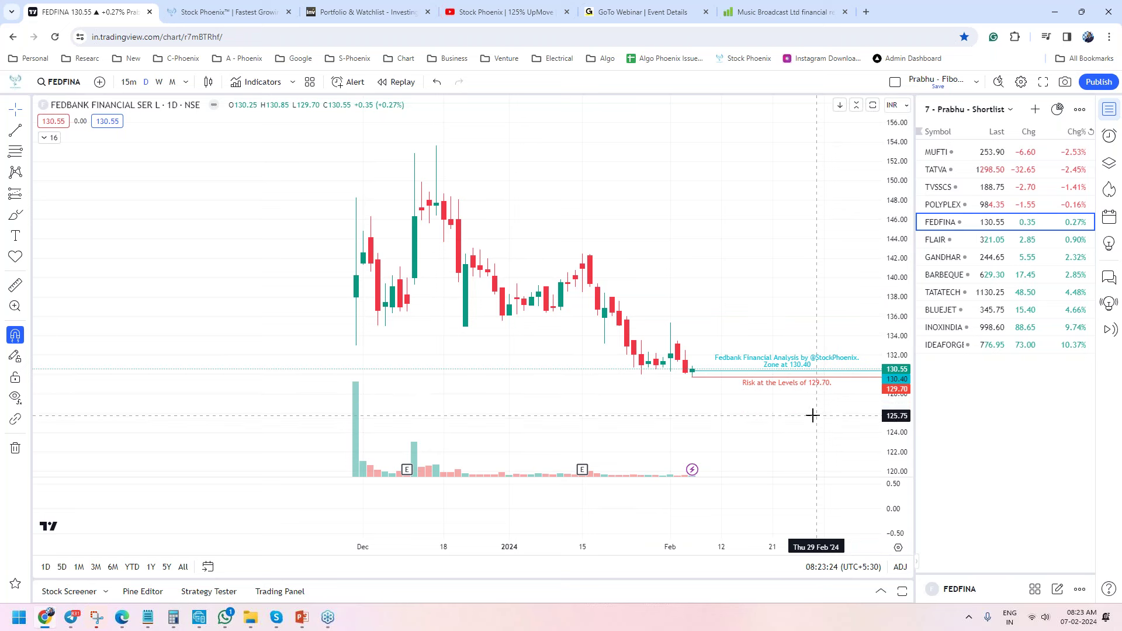
{"action": "scroll", "coordinate": [809, 408], "scroll_direction": "down", "scroll_amount": 3}
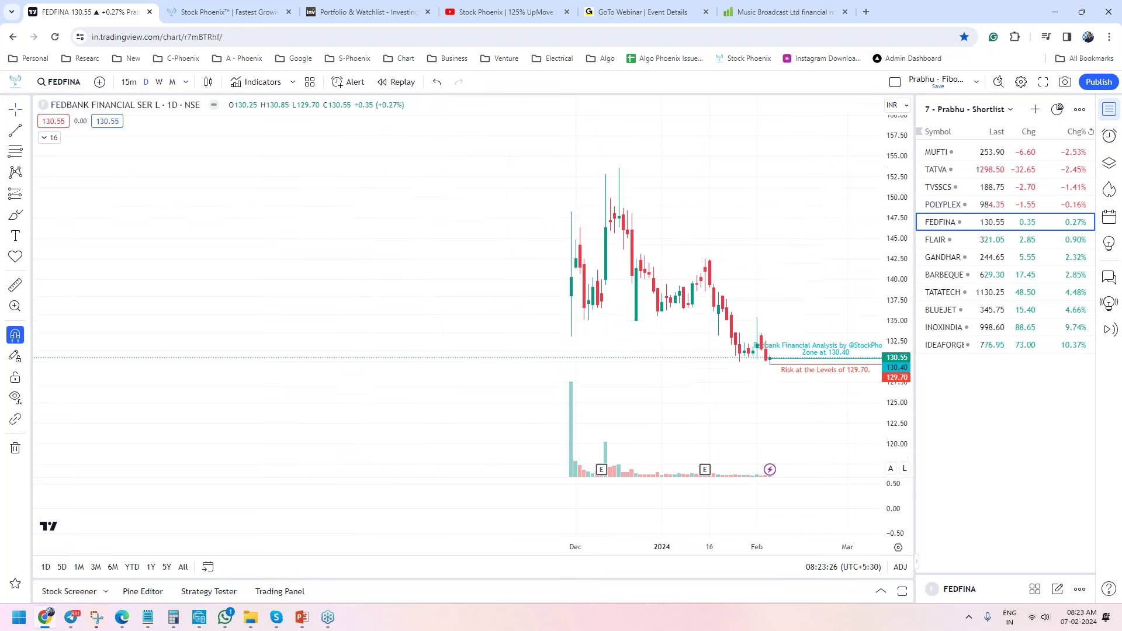
{"action": "scroll", "coordinate": [820, 227], "scroll_direction": "up", "scroll_amount": 2}
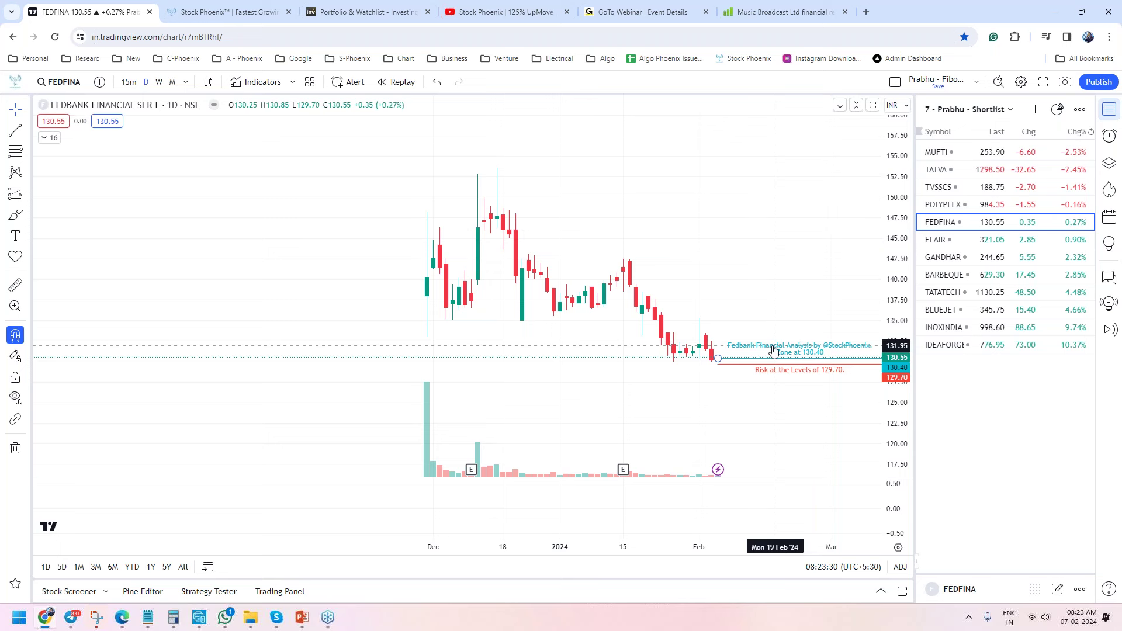
- Open the POLYPLEX, TVSSCS and TATVA charts in turn, ending on Tatva at 1298.50
{"action": "left_click", "coordinate": [987, 205]}
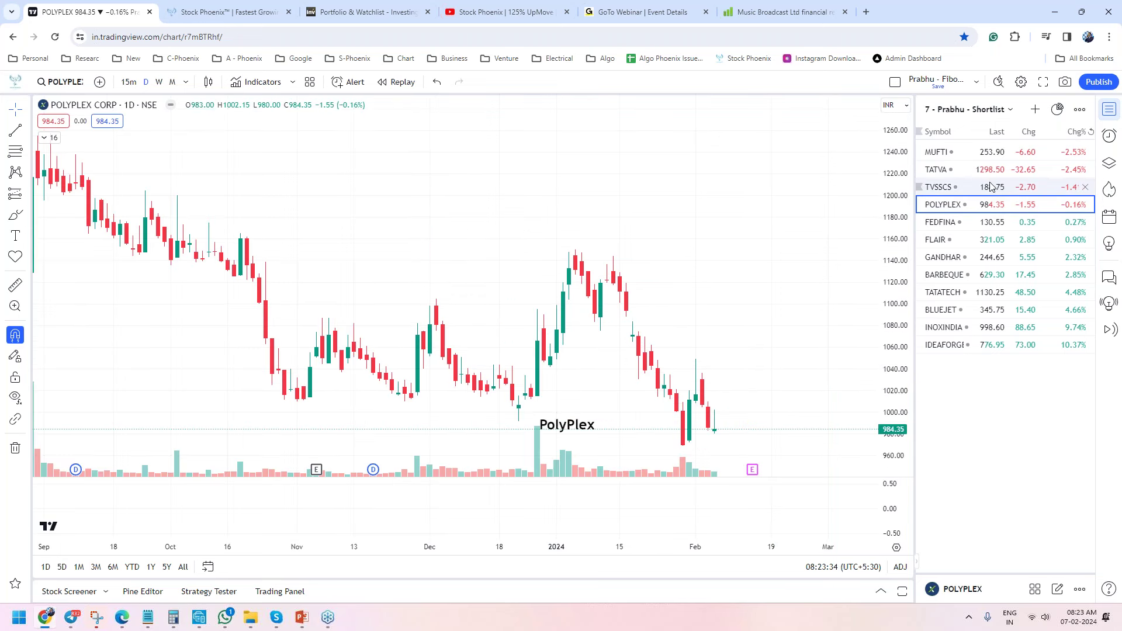
{"action": "left_click", "coordinate": [991, 187]}
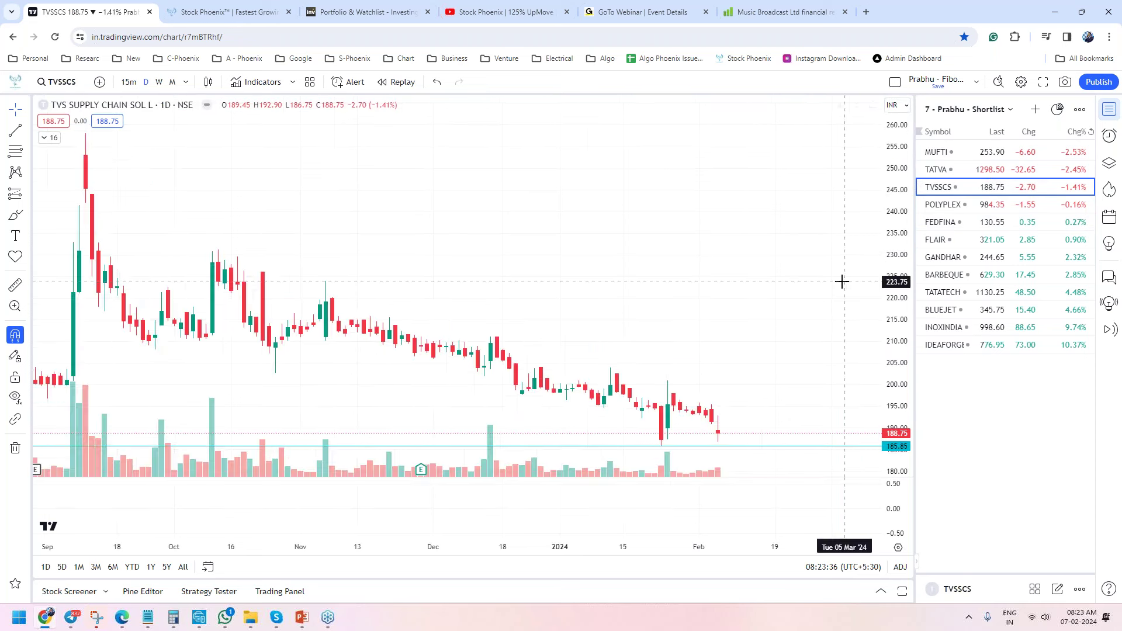
{"action": "left_click", "coordinate": [987, 169]}
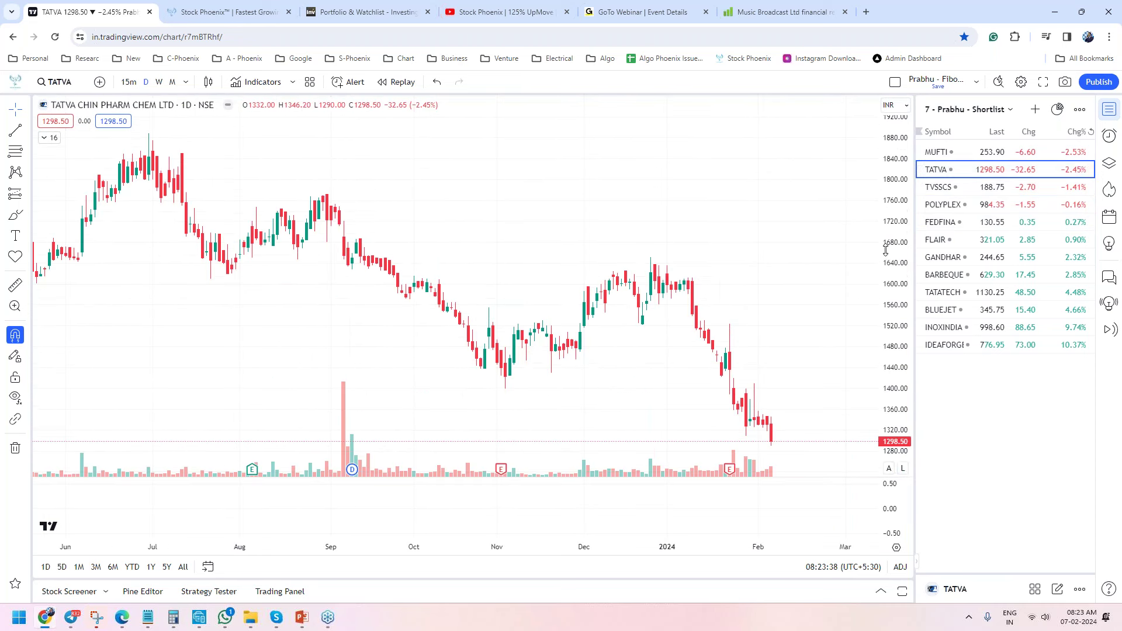
- Glance at the Stock Phoenix YouTube playlist, then return to TradingView and open the MUFTI chart
{"action": "left_click", "coordinate": [481, 12]}
{"action": "scroll", "coordinate": [916, 365], "scroll_direction": "down", "scroll_amount": 2}
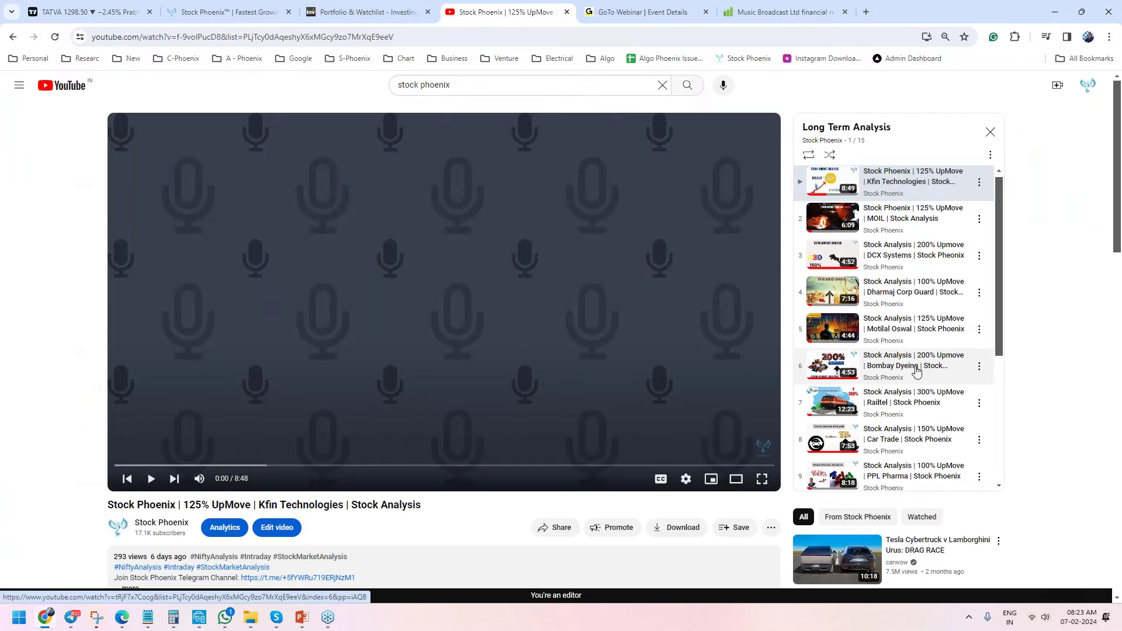
{"action": "scroll", "coordinate": [917, 365], "scroll_direction": "down", "scroll_amount": 3}
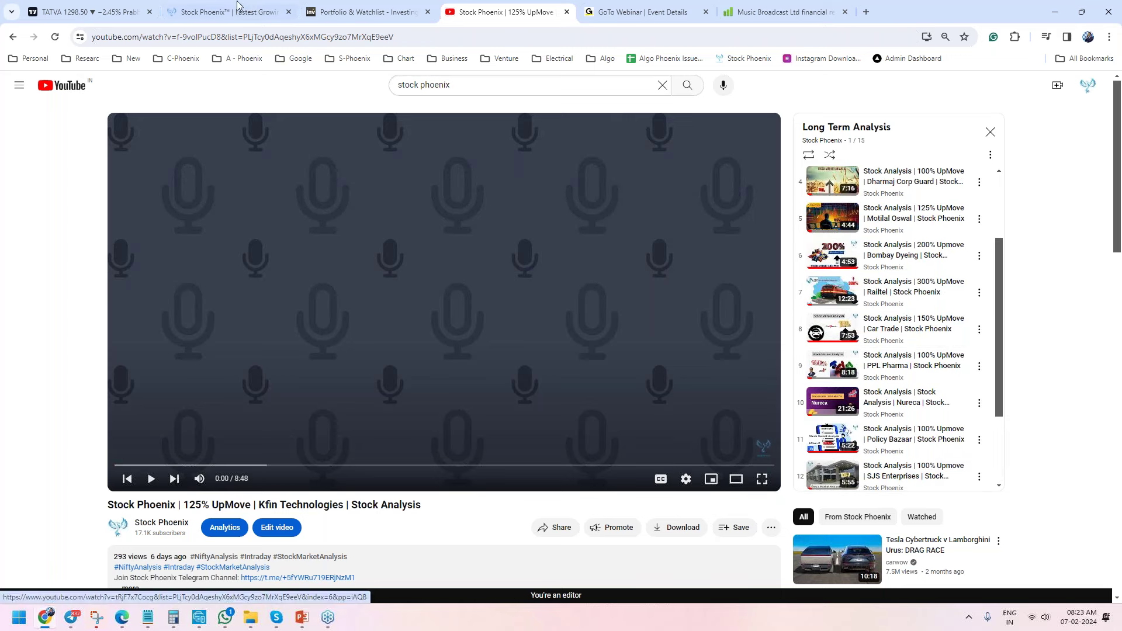
{"action": "left_click", "coordinate": [88, 12]}
{"action": "left_click", "coordinate": [974, 159]}
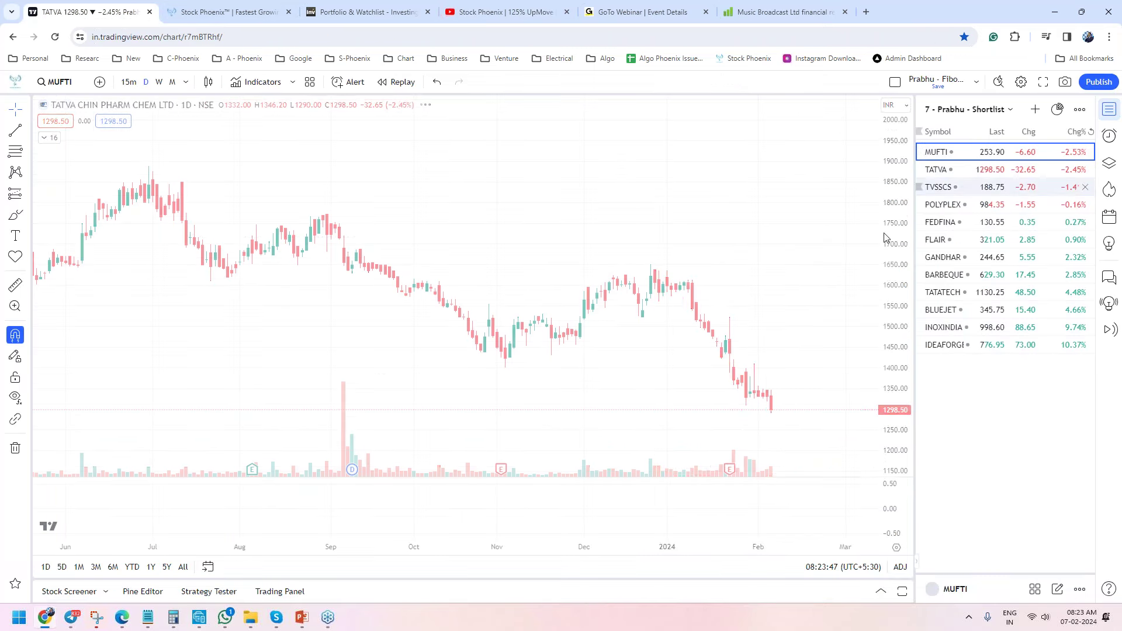
- Zoom the Credo Brands chart, select the teal 250 support line, and rescale the price axis
{"action": "scroll", "coordinate": [816, 233], "scroll_direction": "up", "scroll_amount": 2}
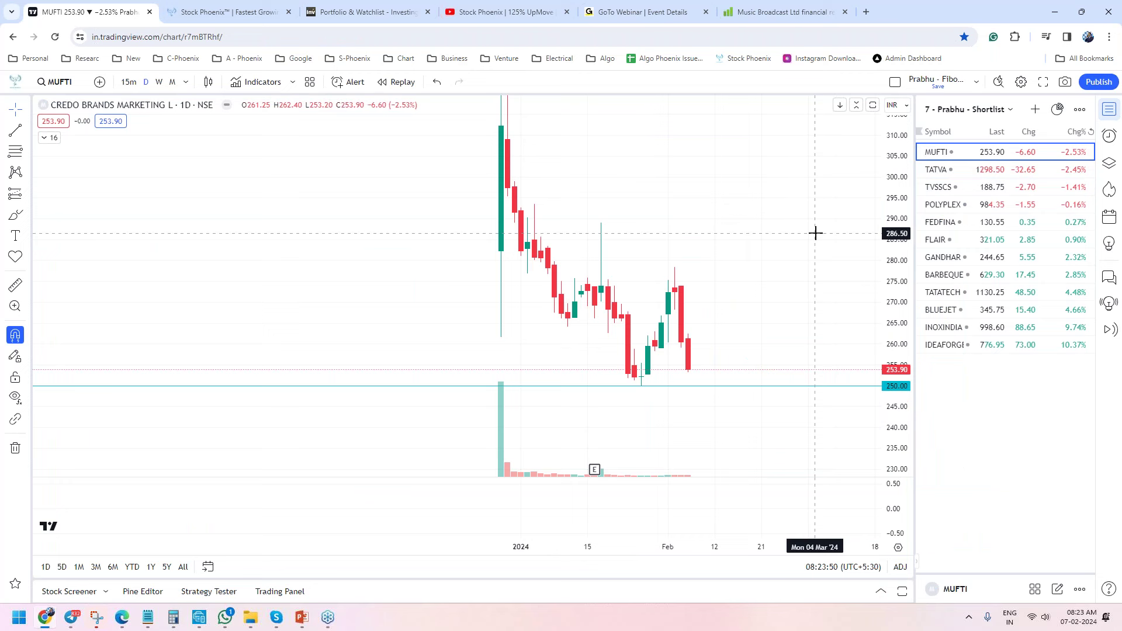
{"action": "scroll", "coordinate": [815, 234], "scroll_direction": "up", "scroll_amount": 1}
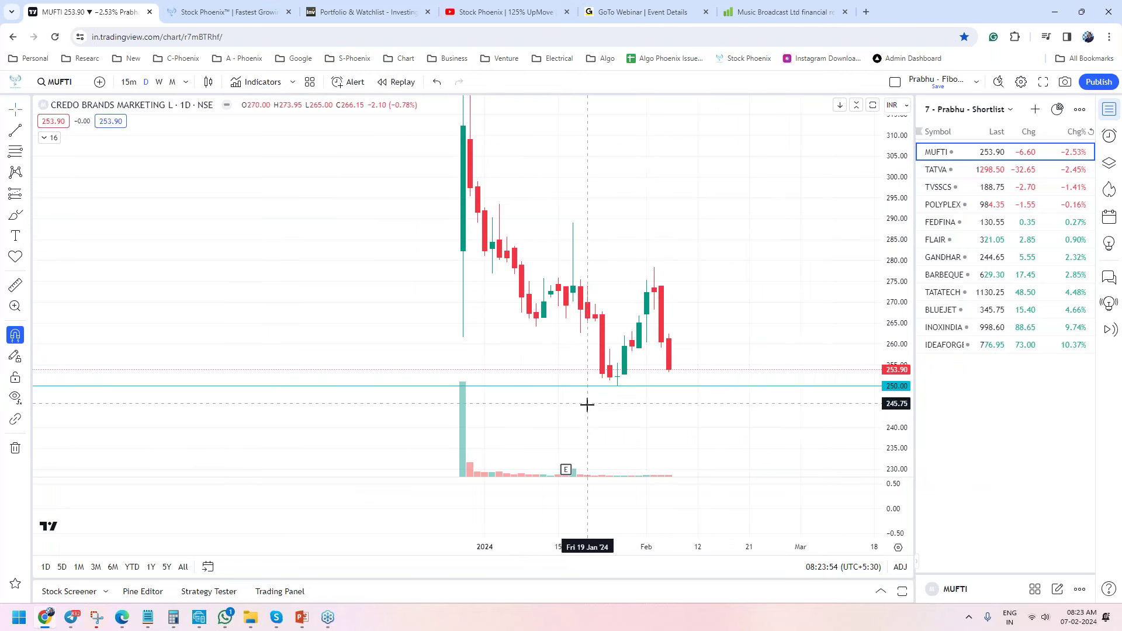
{"action": "left_click", "coordinate": [627, 387]}
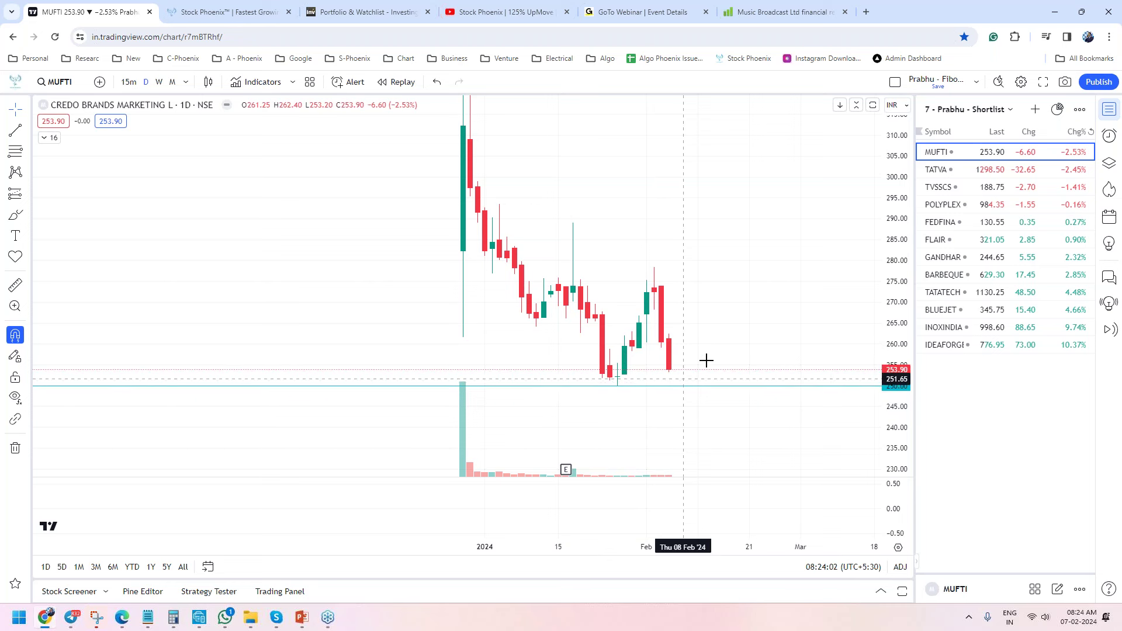
{"action": "scroll", "coordinate": [706, 358], "scroll_direction": "down", "scroll_amount": 3}
{"action": "left_click_drag", "start_coordinate": [894, 363], "coordinate": [895, 410]}
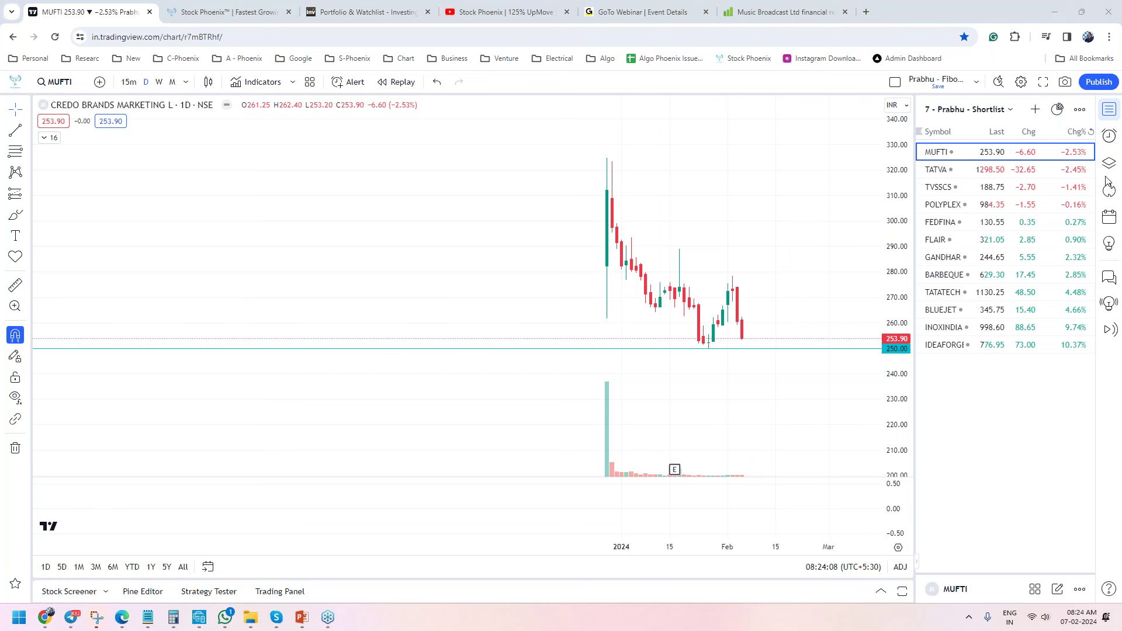
{"action": "mouse_move", "coordinate": [556, 175]}
{"action": "left_mouse_down"}
{"action": "mouse_move", "coordinate": [682, 142]}
{"action": "mouse_move", "coordinate": [581, 170]}
{"action": "left_mouse_up"}
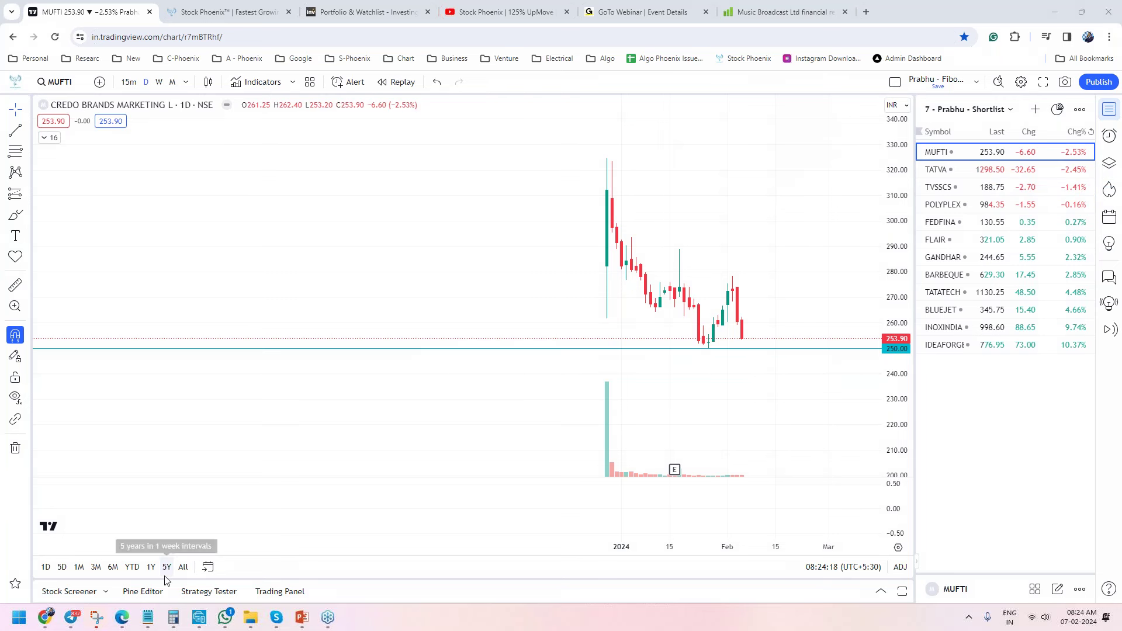
{"action": "left_click", "coordinate": [72, 618]}
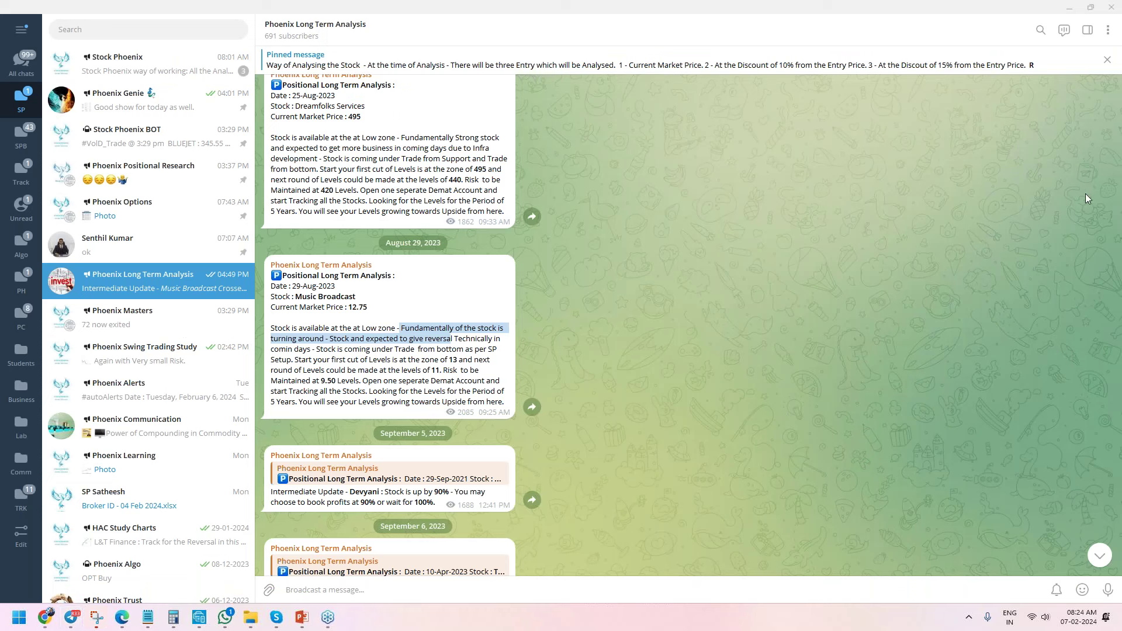
- Sketch the upper entry-level strokes freehand beside the Music Broadcast analysis post
{"action": "left_click_drag", "start_coordinate": [866, 147], "coordinate": [865, 239]}
{"action": "left_click_drag", "start_coordinate": [931, 161], "coordinate": [932, 203]}
{"action": "left_click_drag", "start_coordinate": [959, 169], "coordinate": [956, 206]}
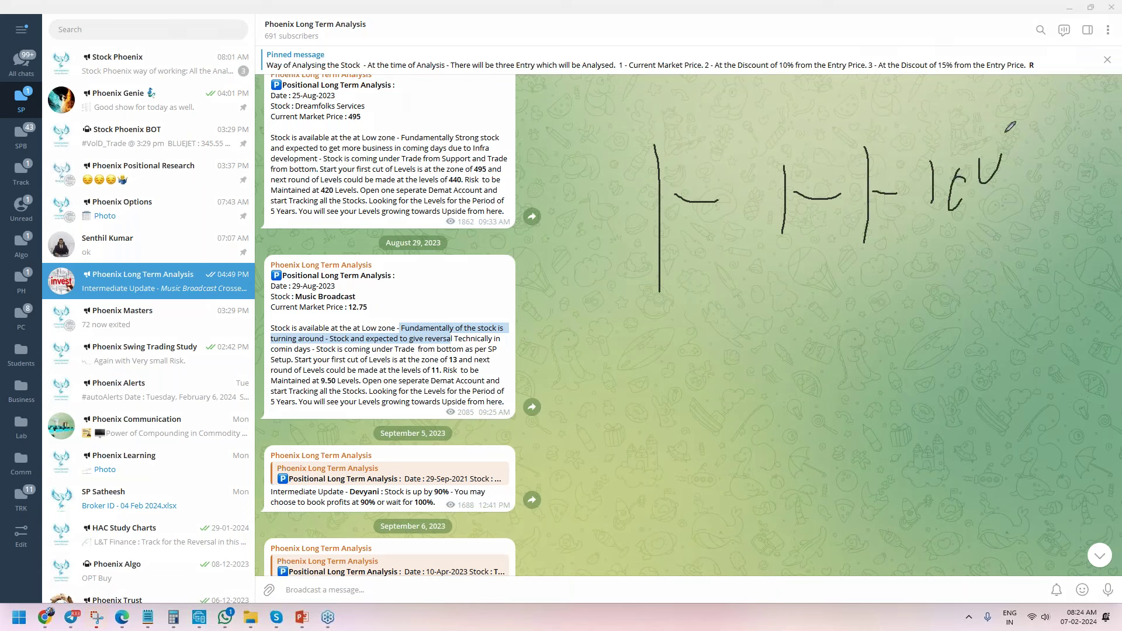
{"action": "left_click_drag", "start_coordinate": [1005, 130], "coordinate": [1002, 154]}
- Draw the lower part of the level sketch, circle it, and return to TradingView
{"action": "left_click_drag", "start_coordinate": [717, 361], "coordinate": [723, 414]}
{"action": "left_click_drag", "start_coordinate": [783, 349], "coordinate": [795, 392]}
{"action": "left_click_drag", "start_coordinate": [832, 318], "coordinate": [822, 374]}
{"action": "left_click_drag", "start_coordinate": [846, 316], "coordinate": [828, 390]}
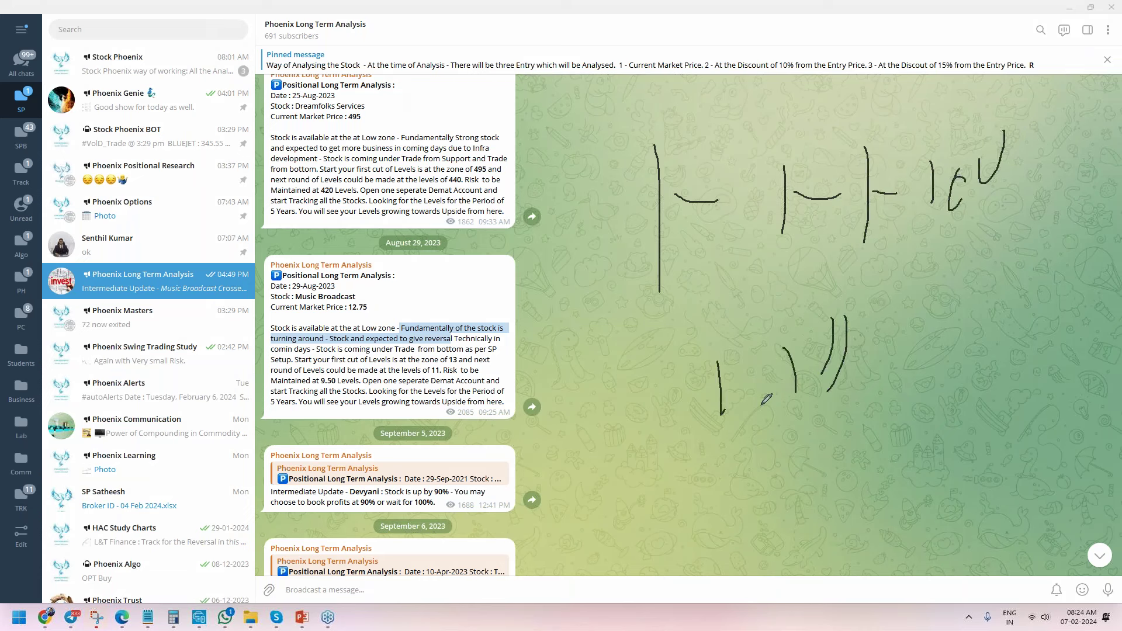
{"action": "mouse_move", "coordinate": [651, 456]}
{"action": "left_mouse_down"}
{"action": "mouse_move", "coordinate": [965, 147]}
{"action": "mouse_move", "coordinate": [805, 428]}
{"action": "left_mouse_up"}
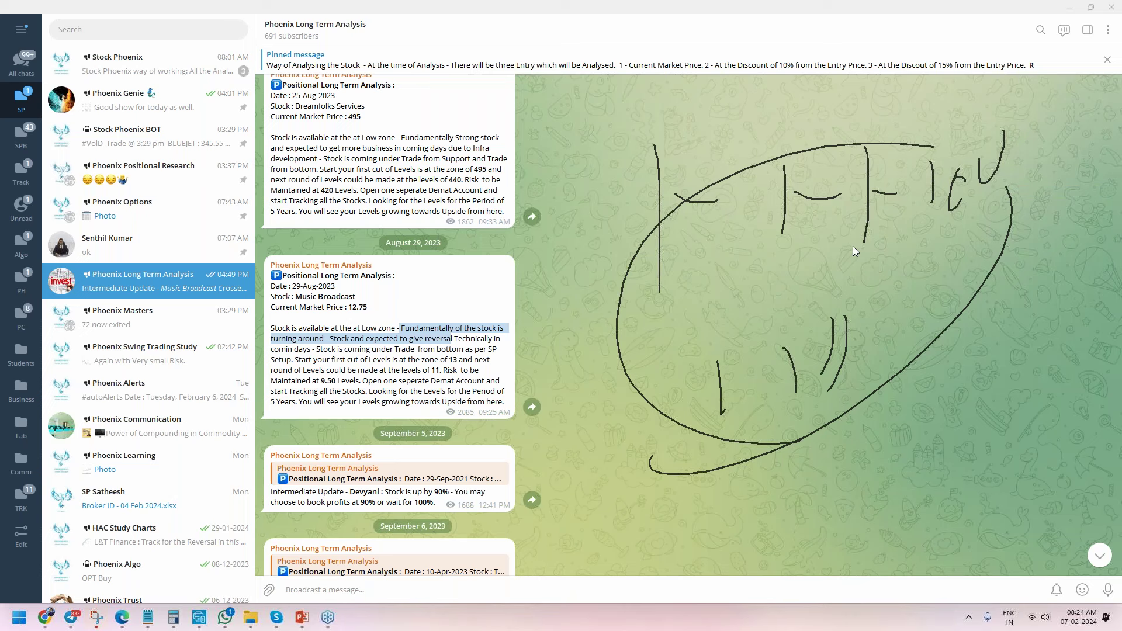
{"action": "left_click", "coordinate": [47, 621]}
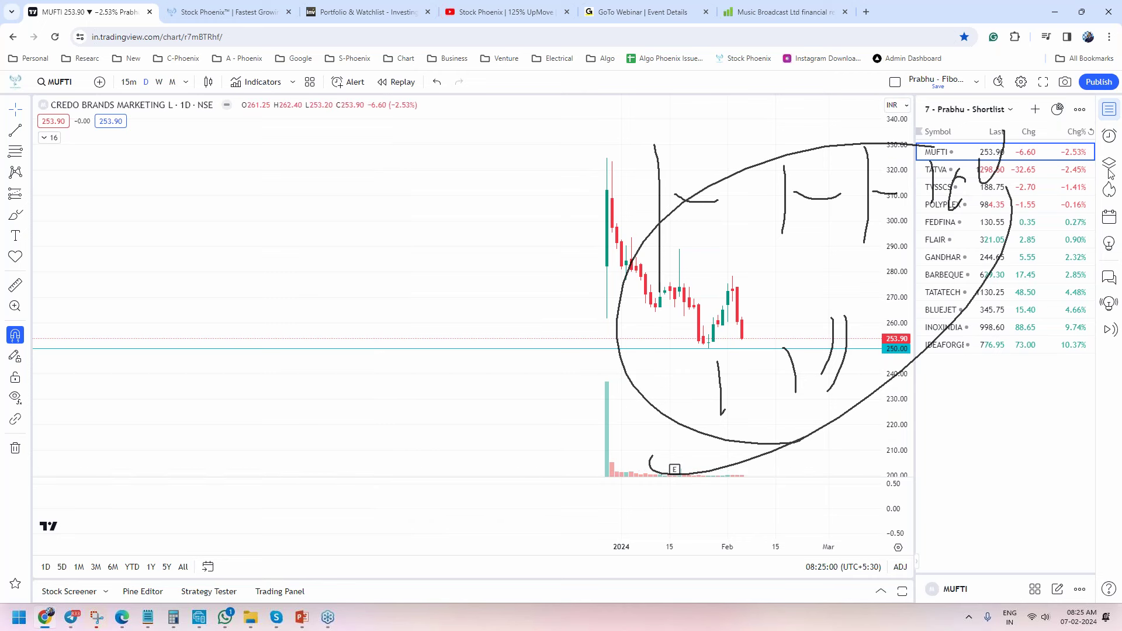
- Erase all freehand ink sketches from the Credo Brands (MUFTI) daily chart
{"action": "left_click", "coordinate": [1050, 256]}
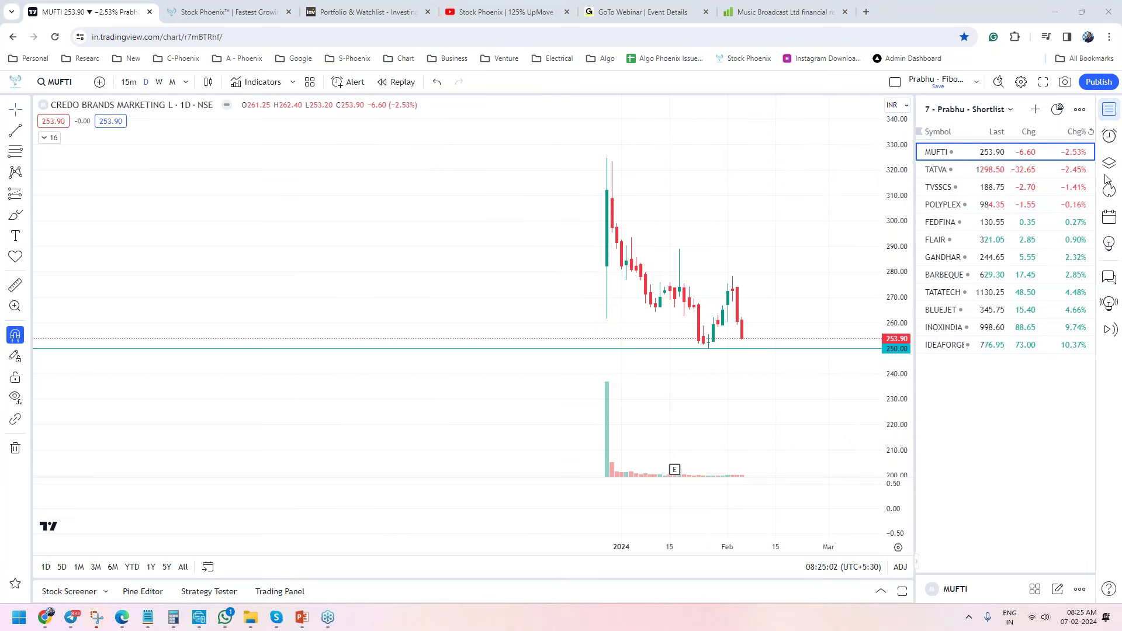